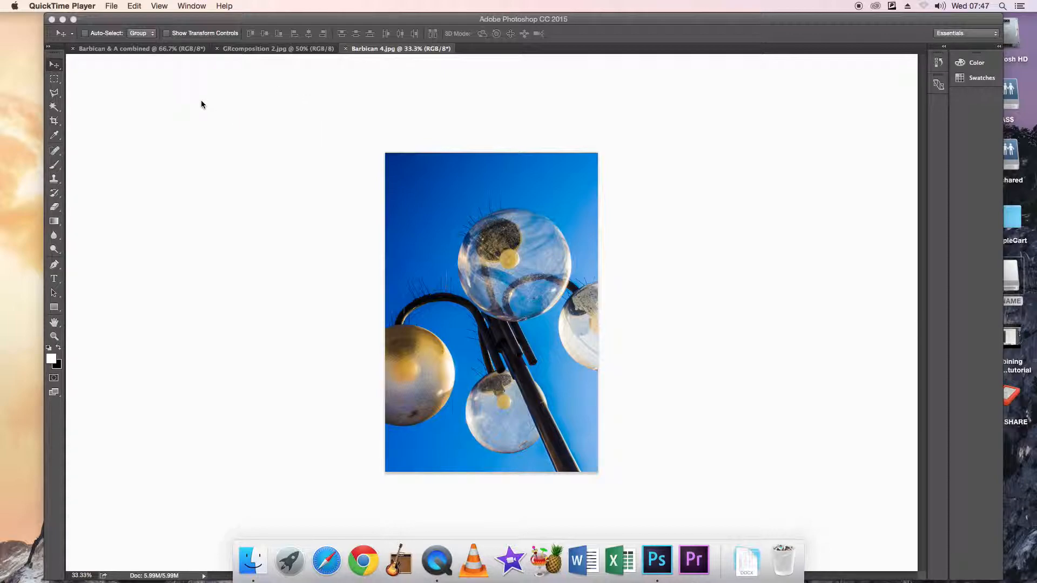
Switch to Photoshop and close the Barbican 4.jpg, GRcomposition 2.jpg and Barbican & A combined documents
click(238, 22)
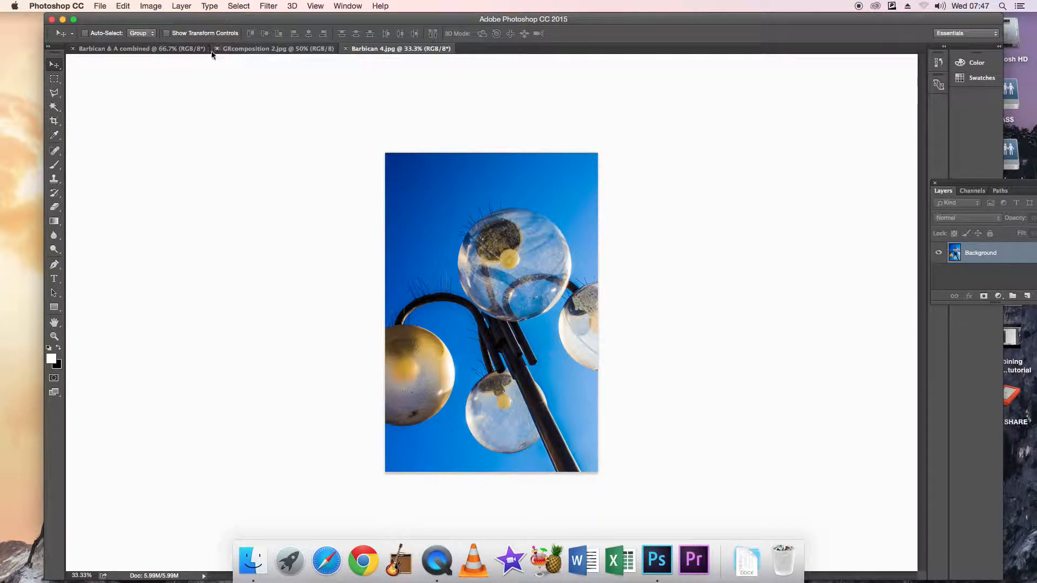
click(346, 49)
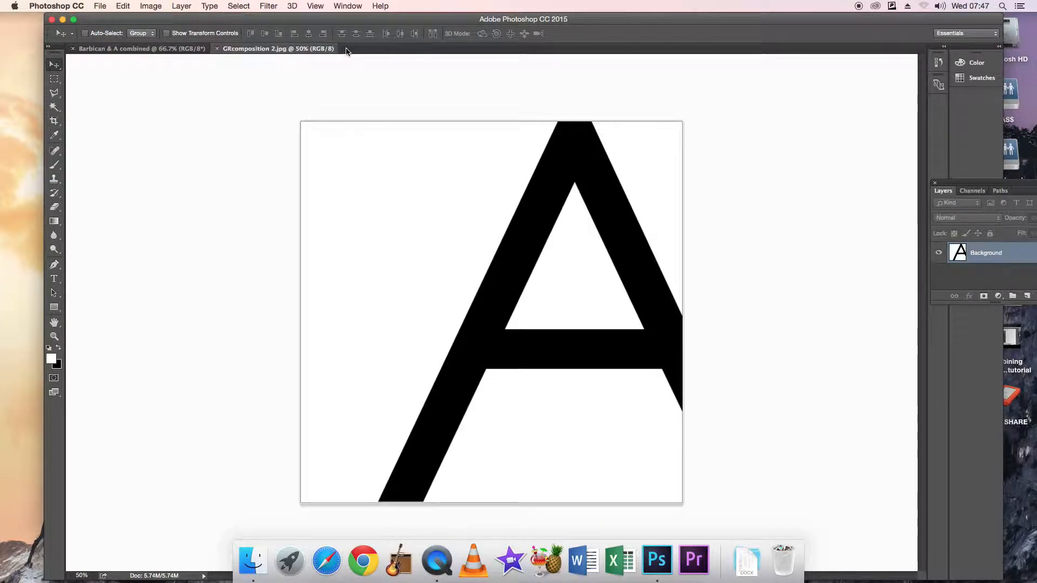
click(216, 49)
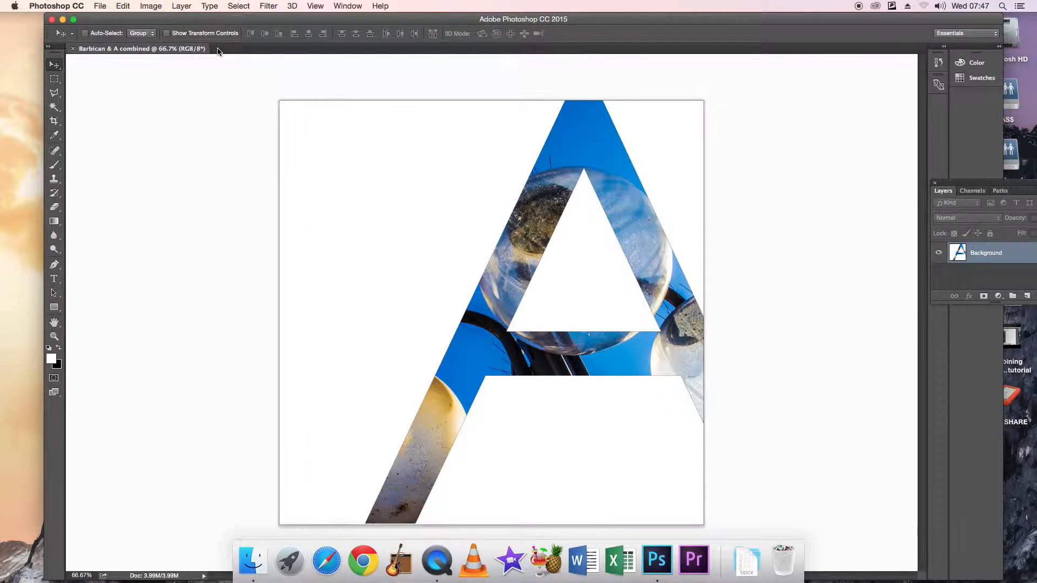
click(73, 49)
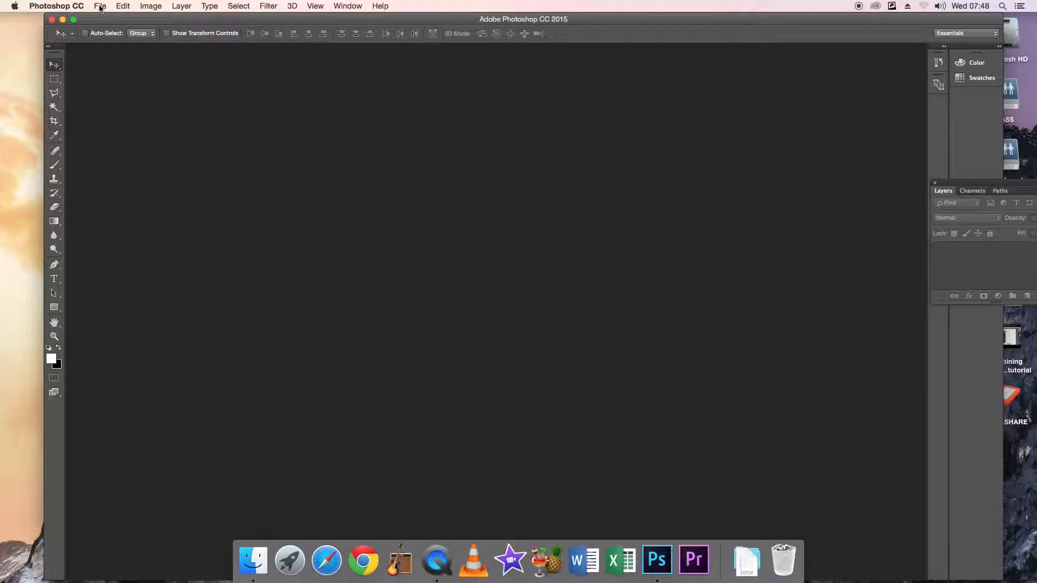
Open the photo Barbican 4.jpg from the NO NAME drive
click(100, 7)
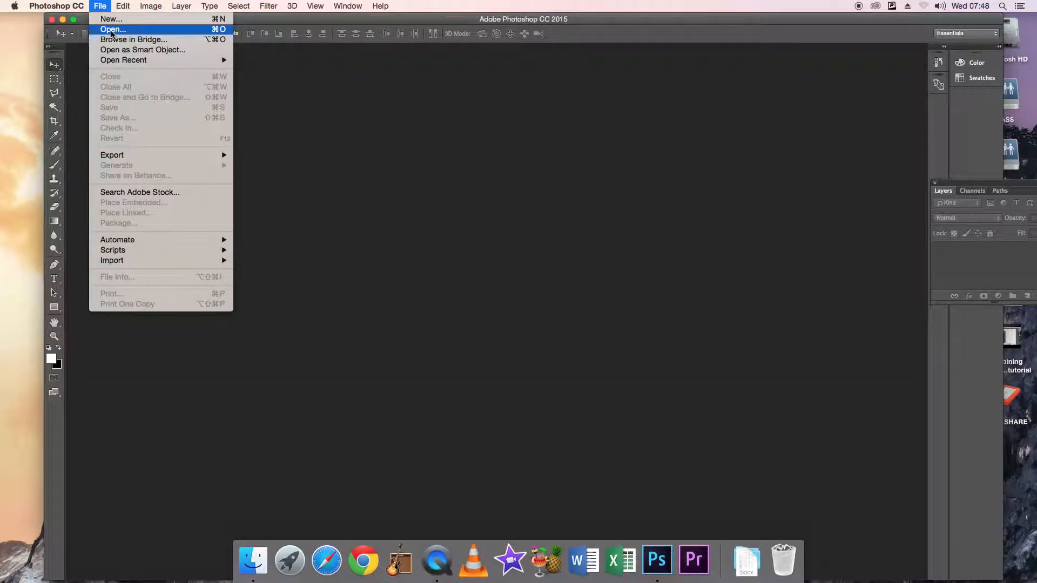
click(113, 30)
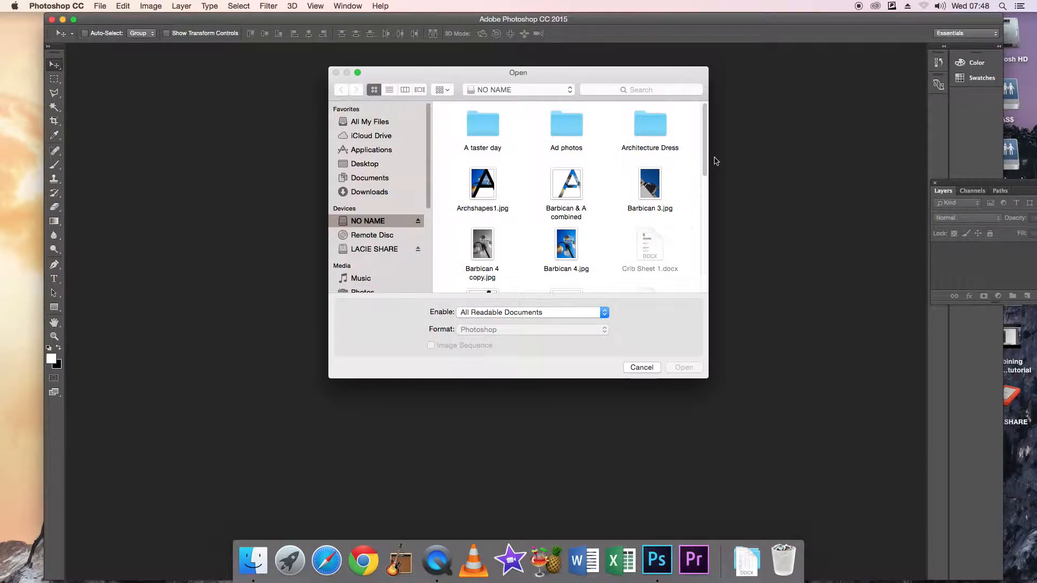
scroll(705, 161, down, 5)
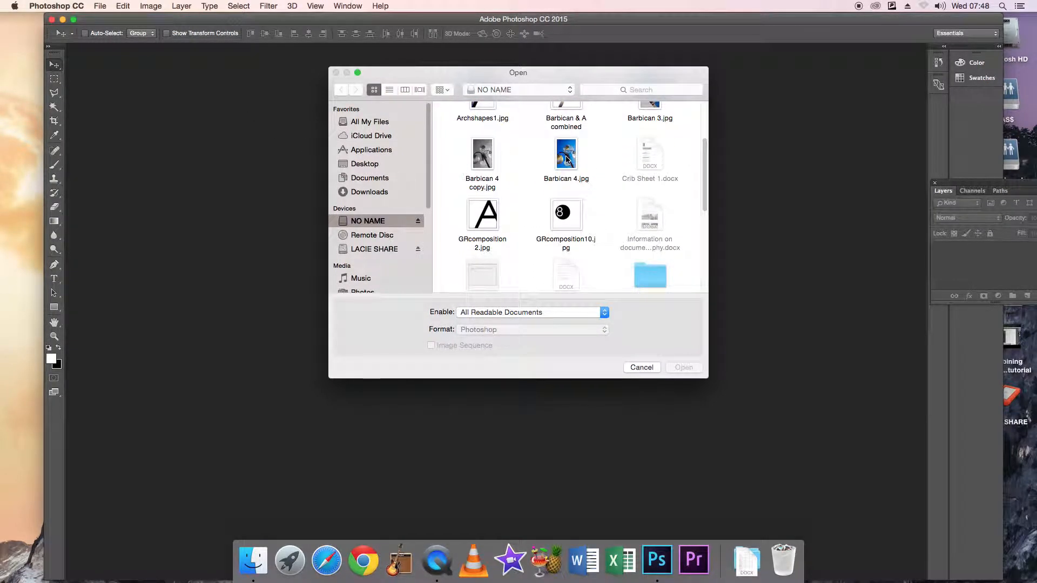
click(567, 159)
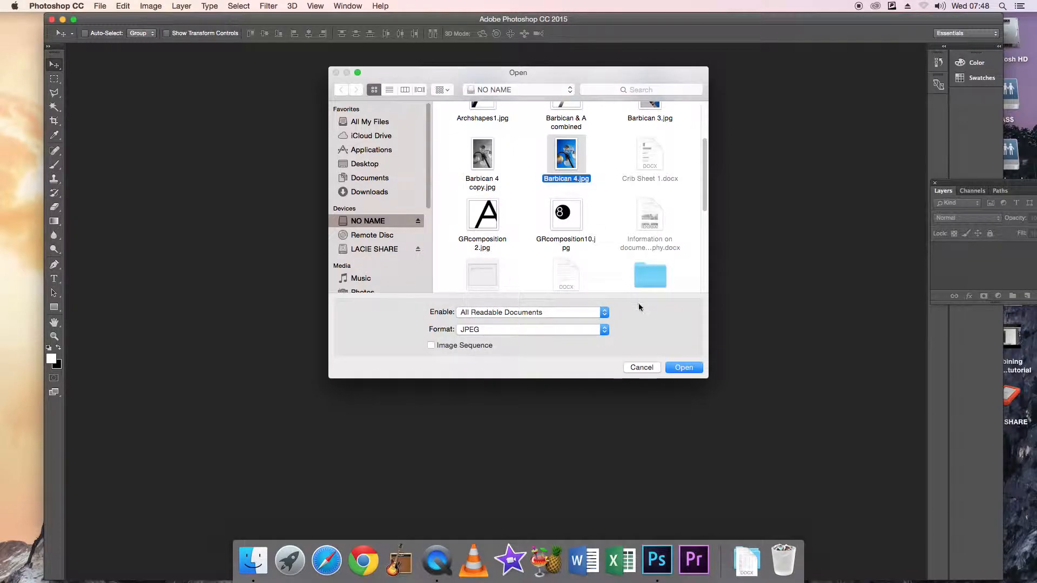
click(683, 367)
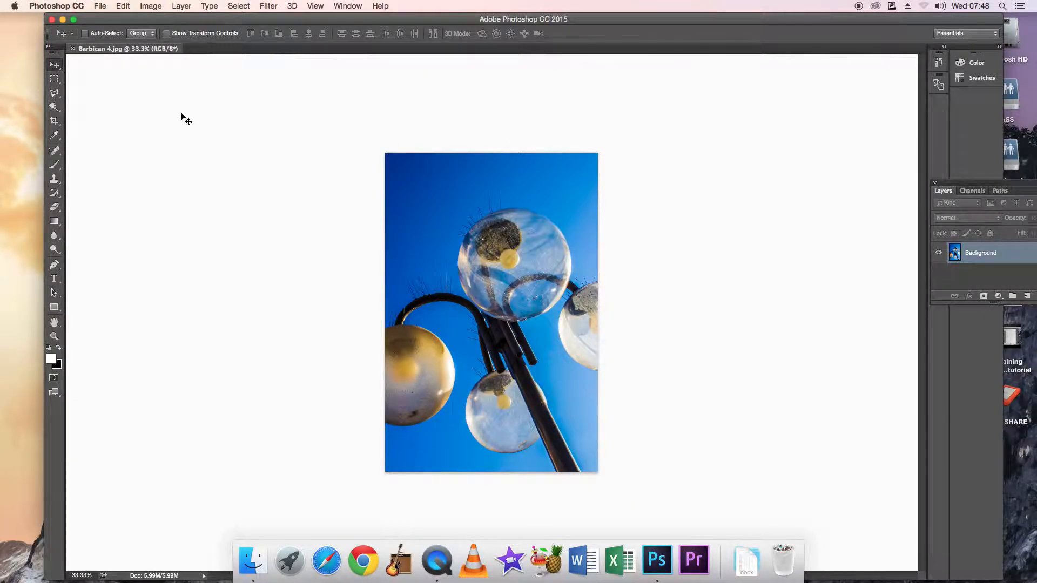
Place GRcomposition 2.jpg as an embedded layer over the lamp photo and commit it at its default size
click(98, 7)
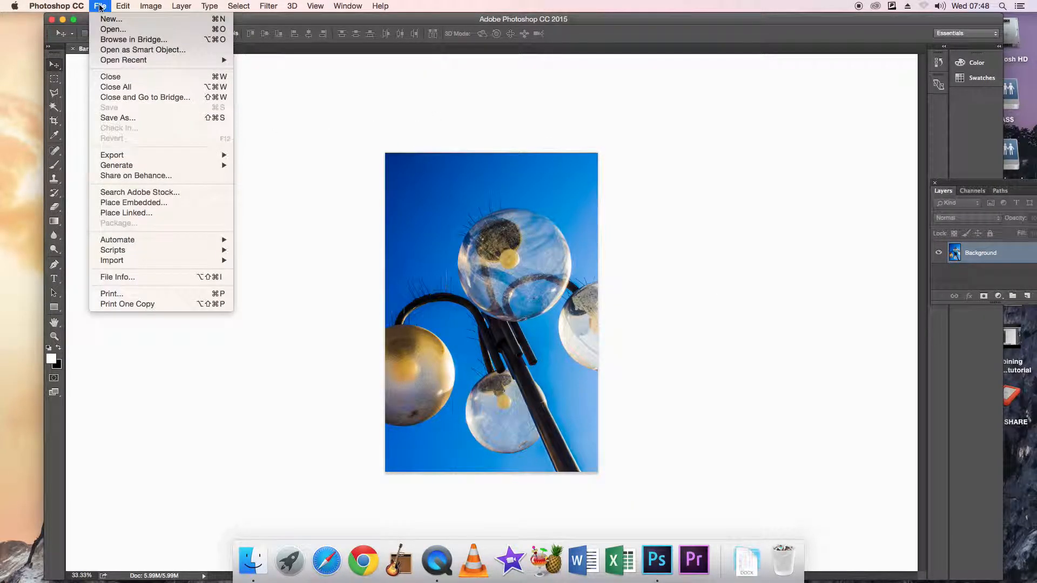
click(149, 207)
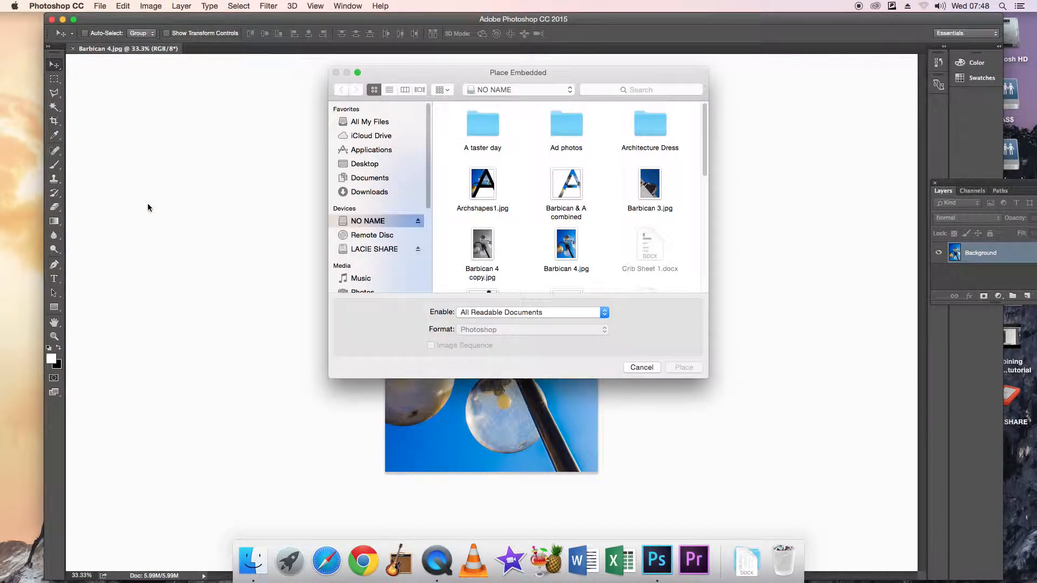
drag(705, 138, 712, 197)
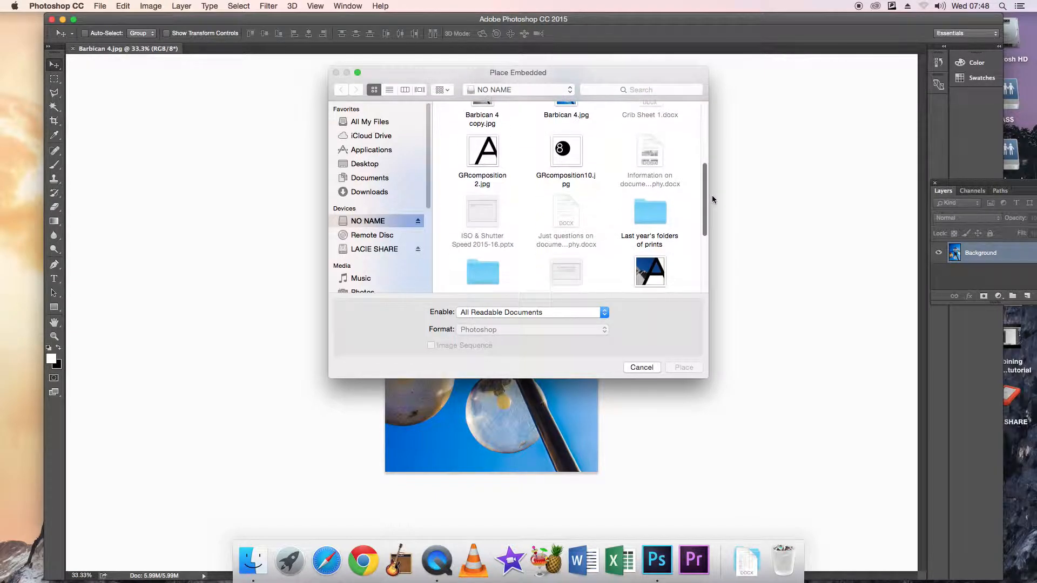
click(481, 154)
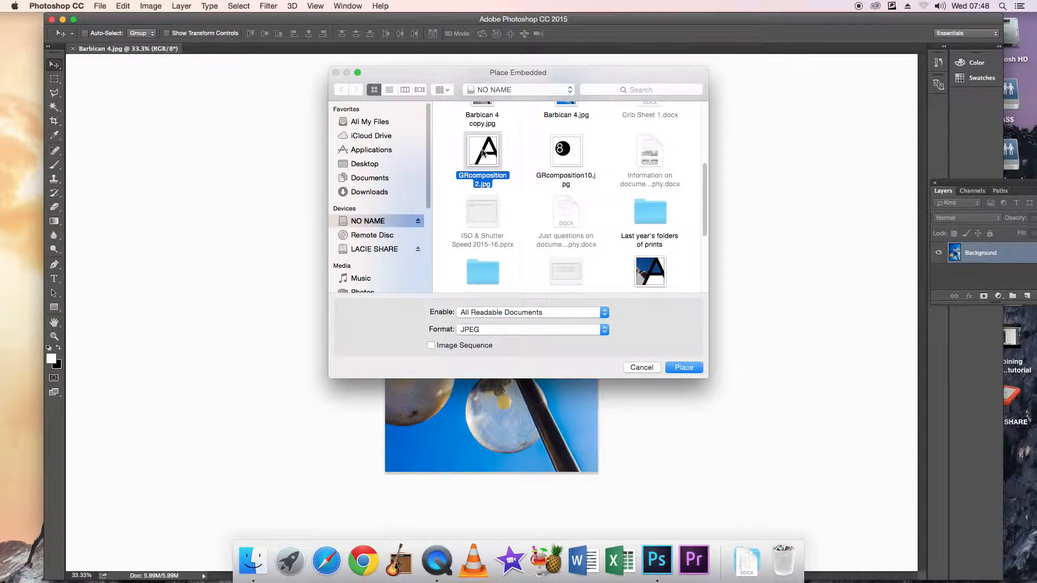
click(684, 368)
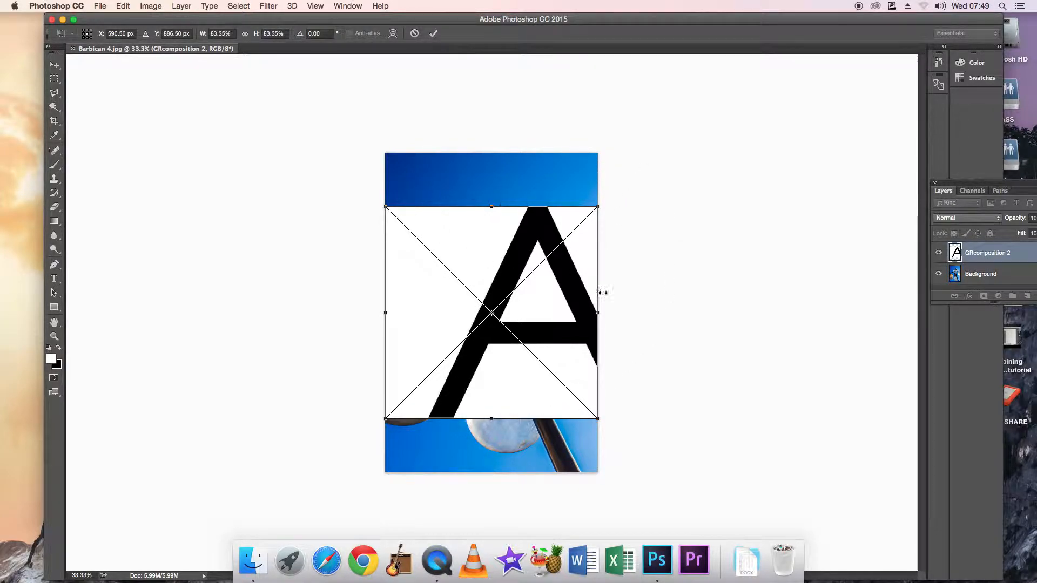
click(434, 35)
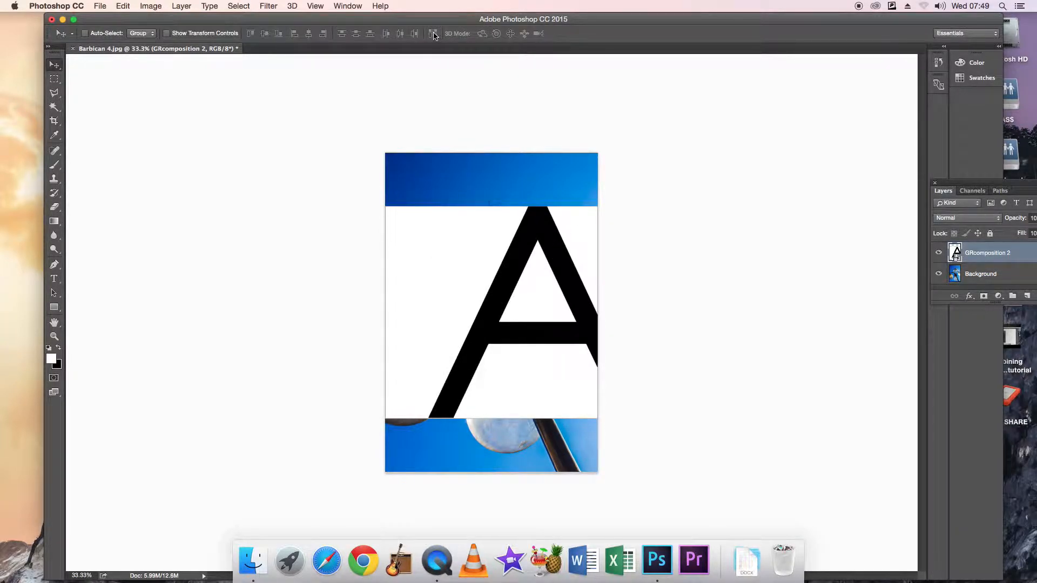
Move the layer list next to the photo, and toggle its display off and back on
drag(993, 186, 812, 168)
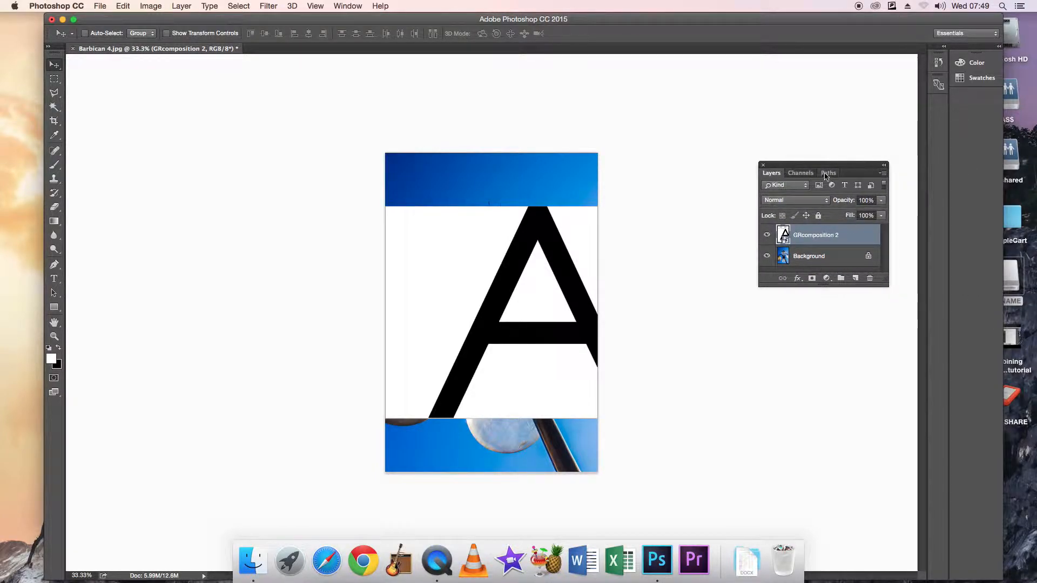
click(348, 7)
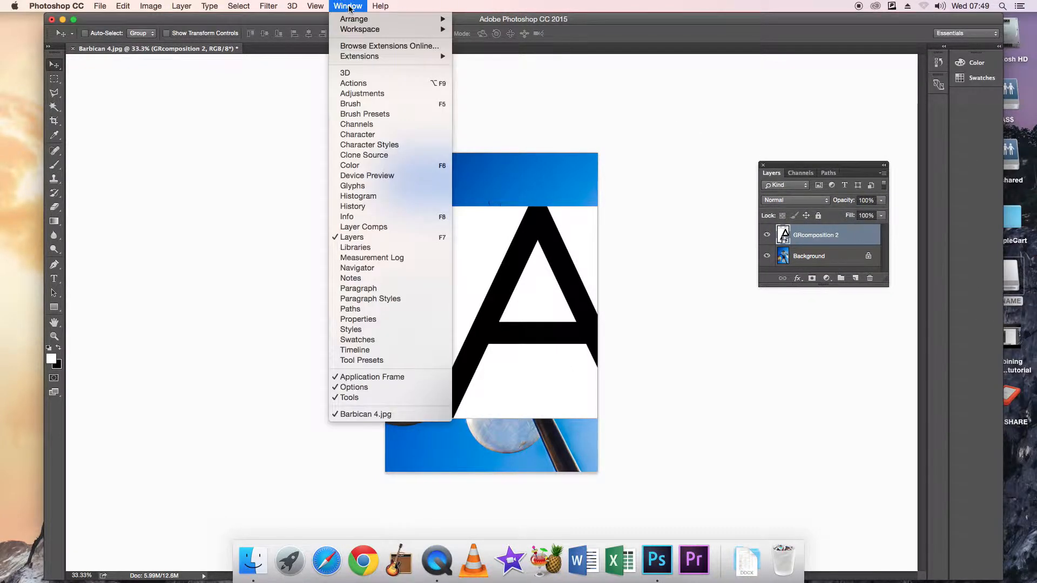
click(371, 237)
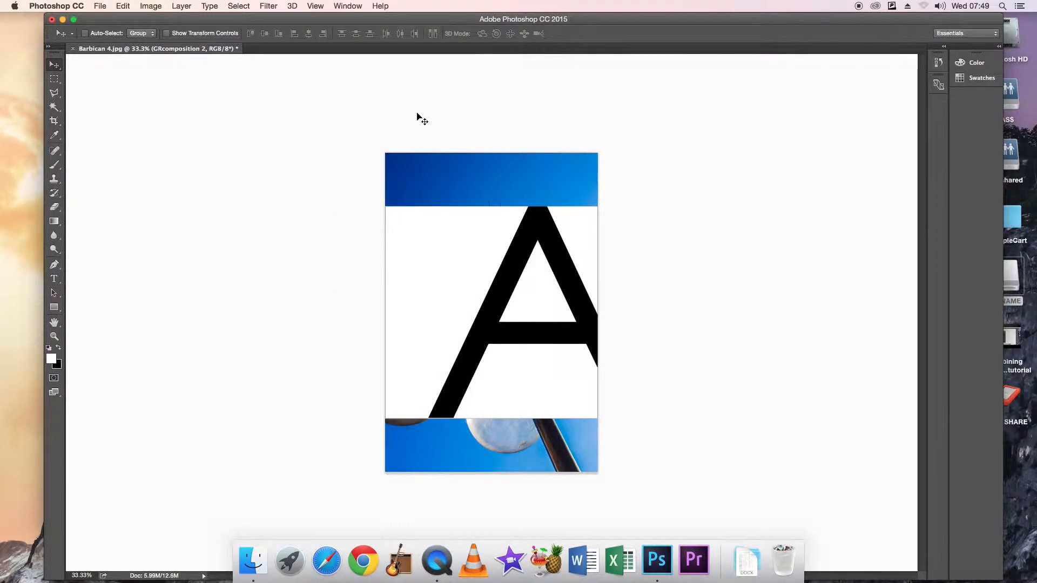
click(348, 7)
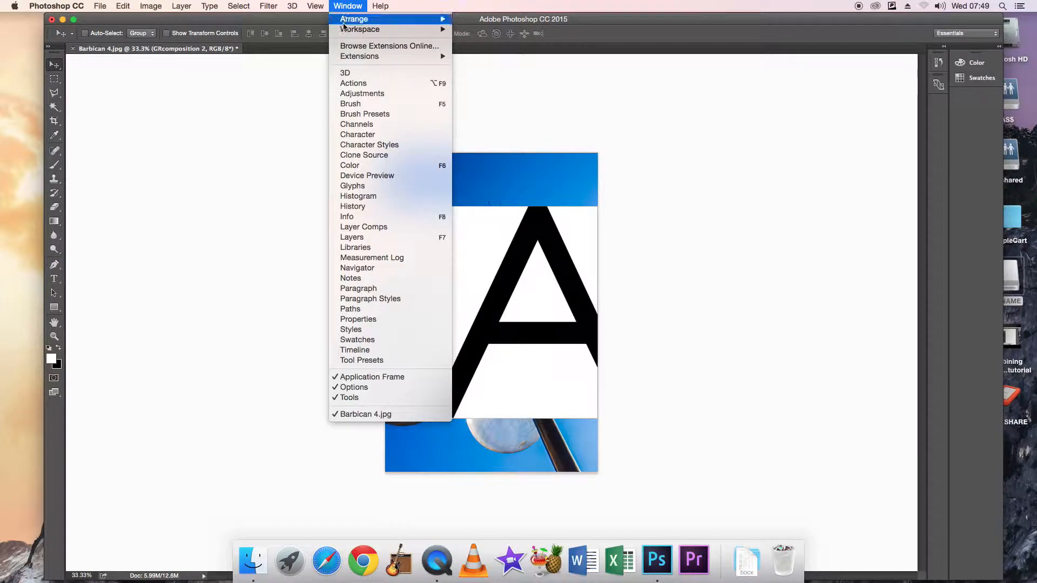
click(356, 235)
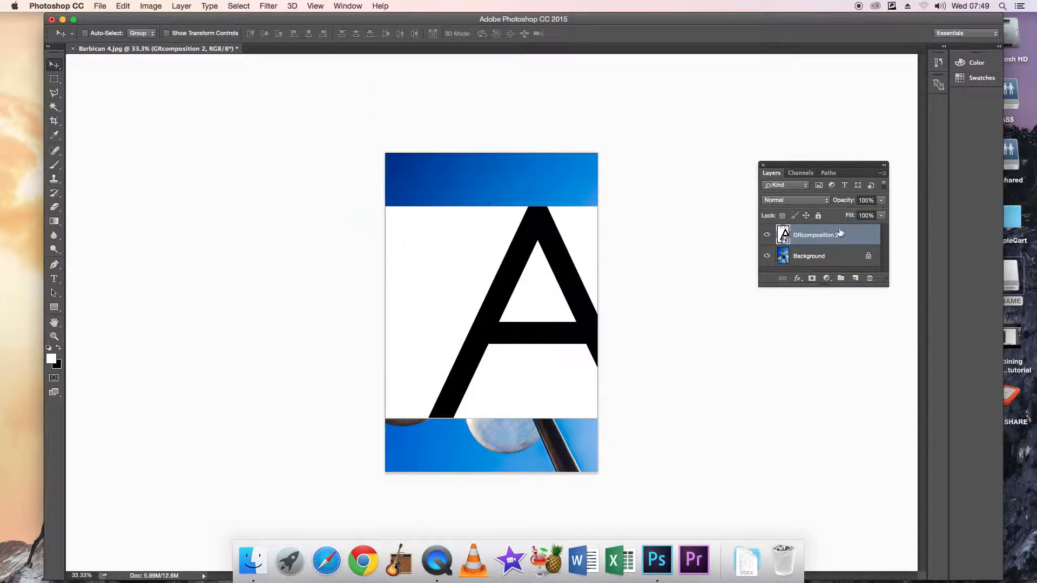
Lower the opacity of the GRcomposition 2 layer to 71%
click(882, 201)
drag(884, 215, 868, 217)
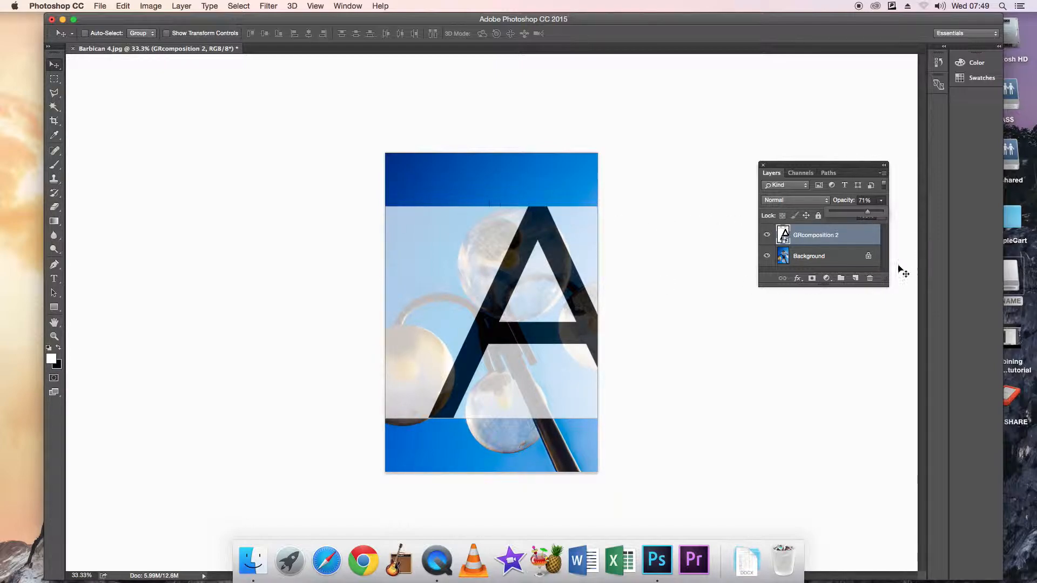
Marquee-select the entire photo on the Background layer and scale it down to about 81%
click(811, 259)
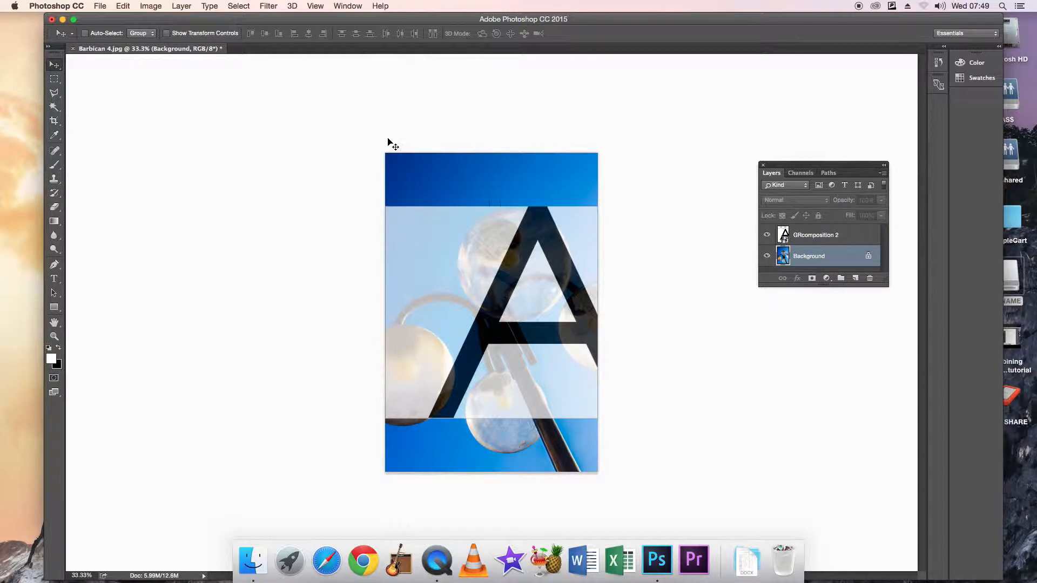
click(54, 80)
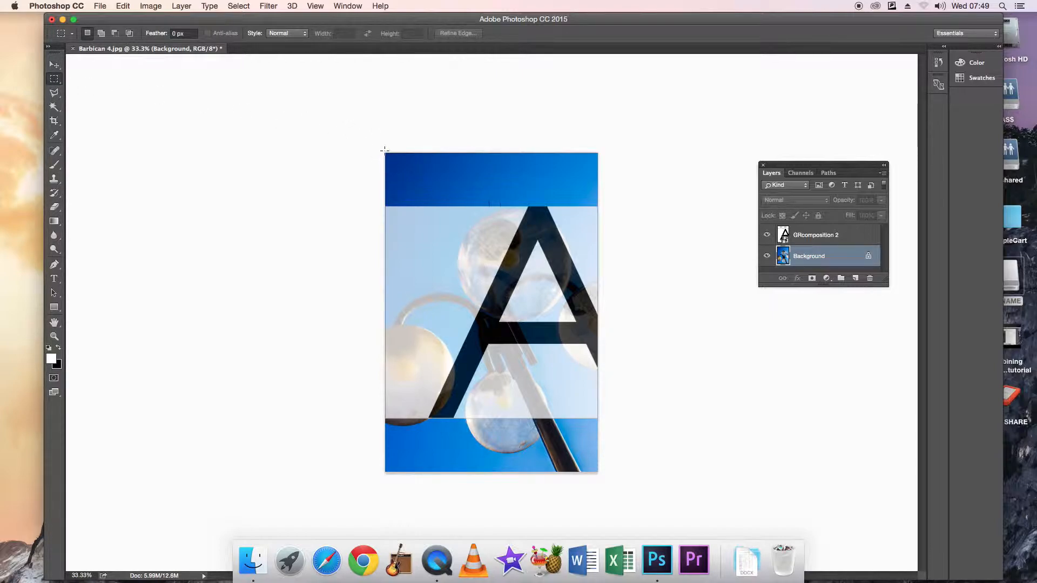
drag(385, 152, 598, 473)
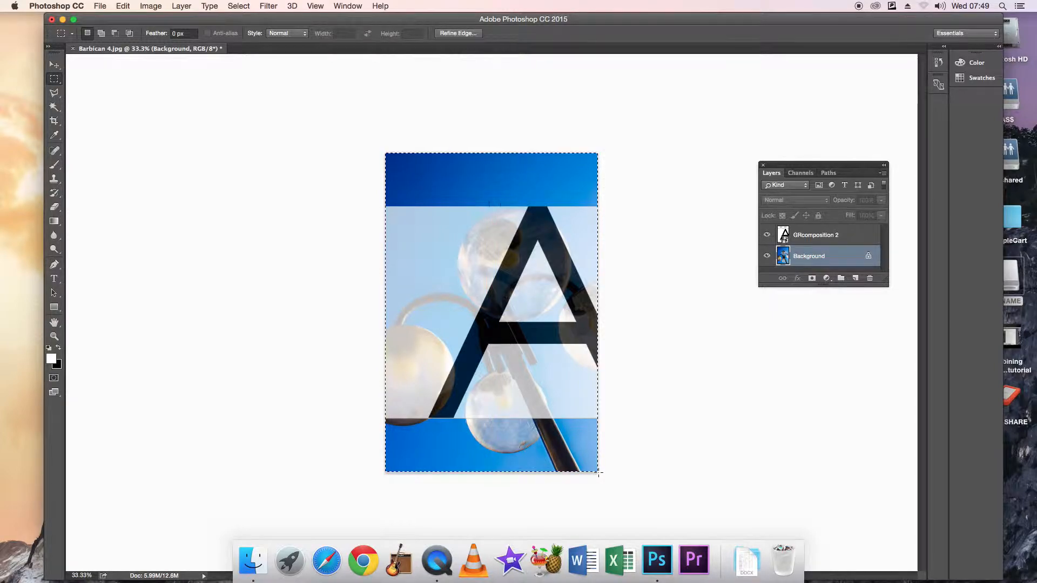
click(123, 6)
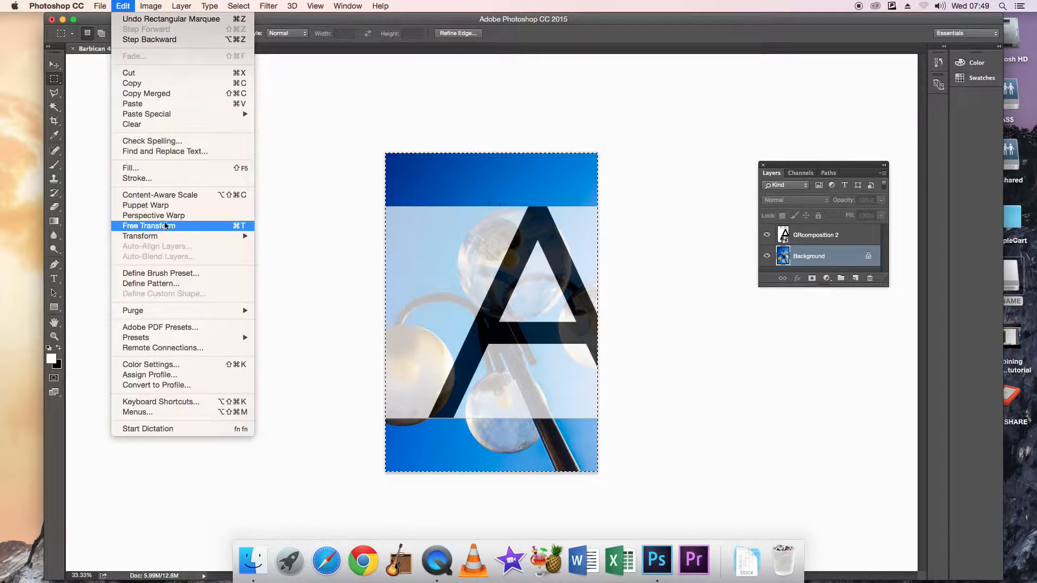
mouse_move(168, 240)
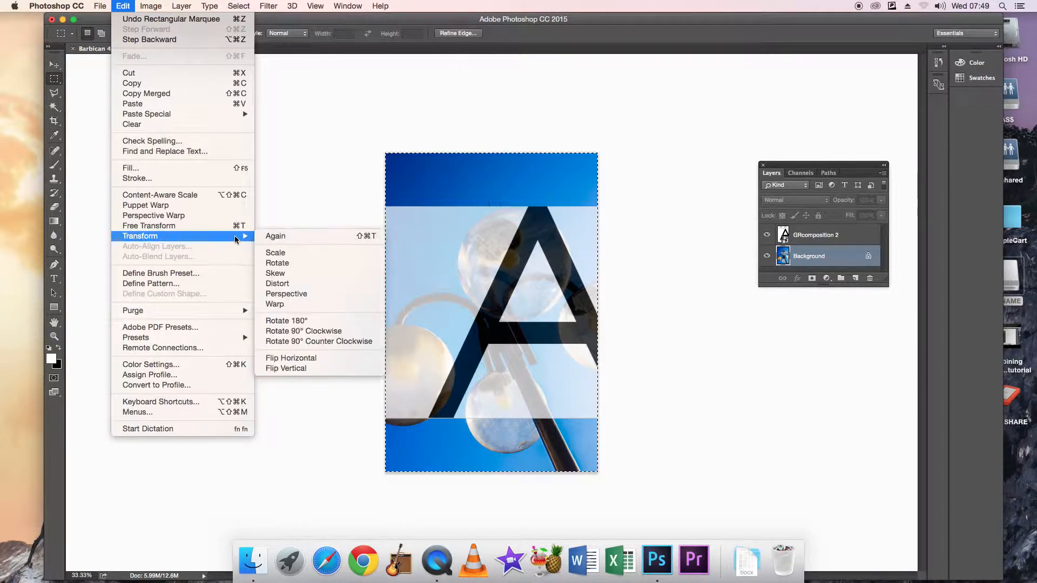
click(274, 254)
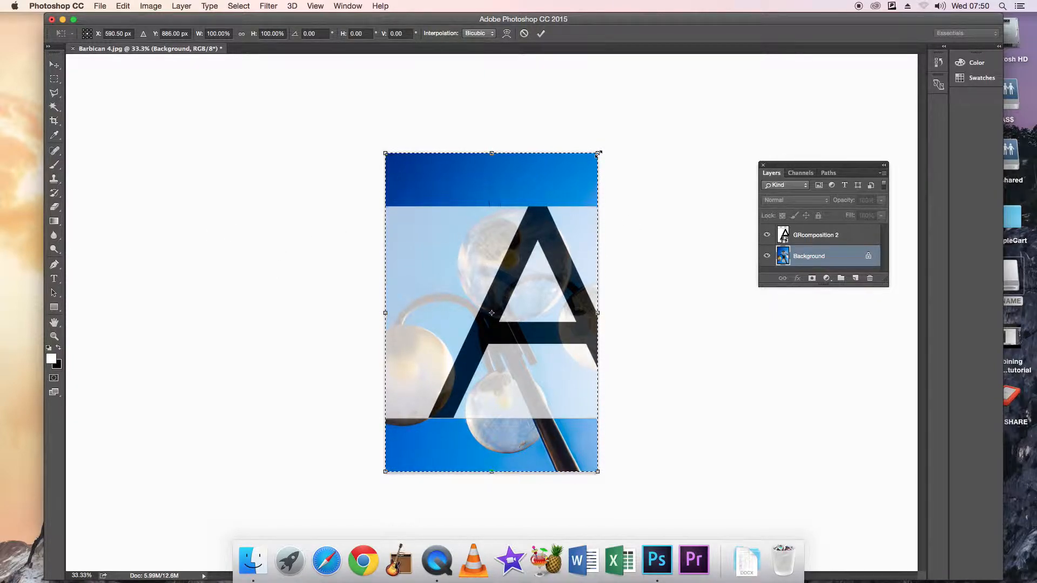
drag(598, 154, 568, 220)
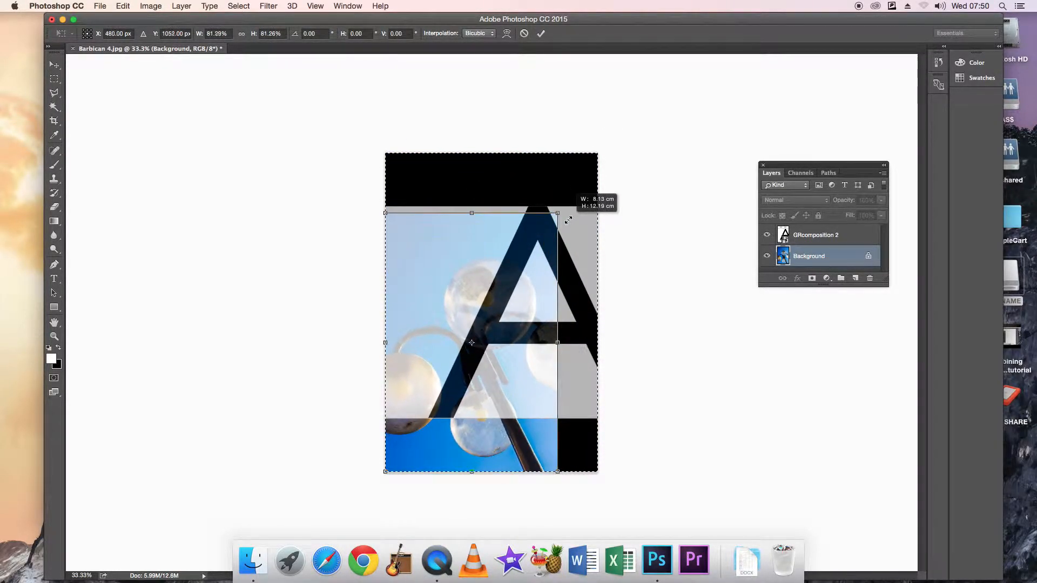
Move the scaled photo behind the letter A to about X 642 px, Y 887 px, commit the transform and deselect
drag(471, 273, 508, 240)
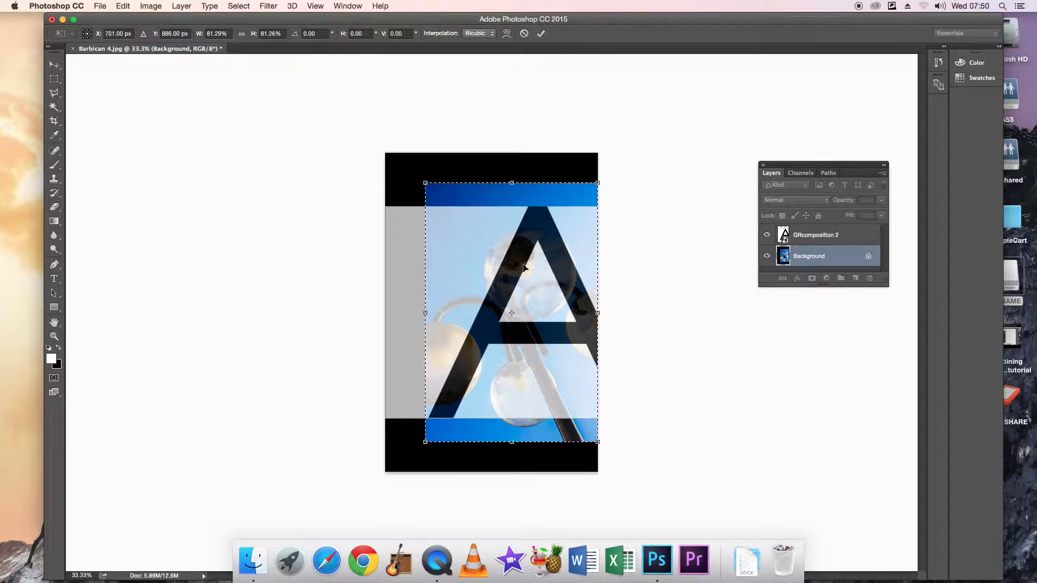
drag(526, 236, 518, 238)
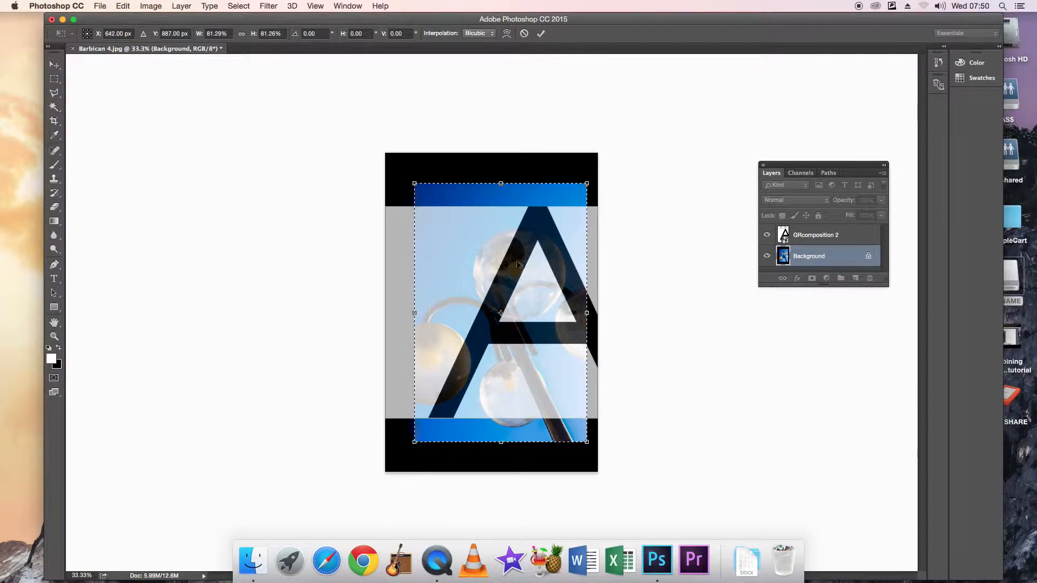
click(541, 34)
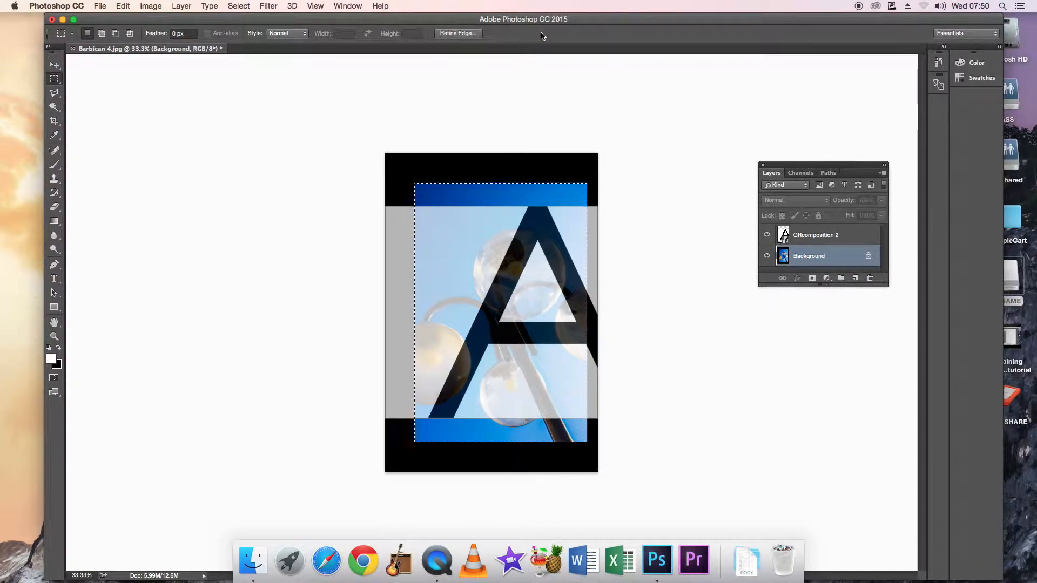
key(super+d)
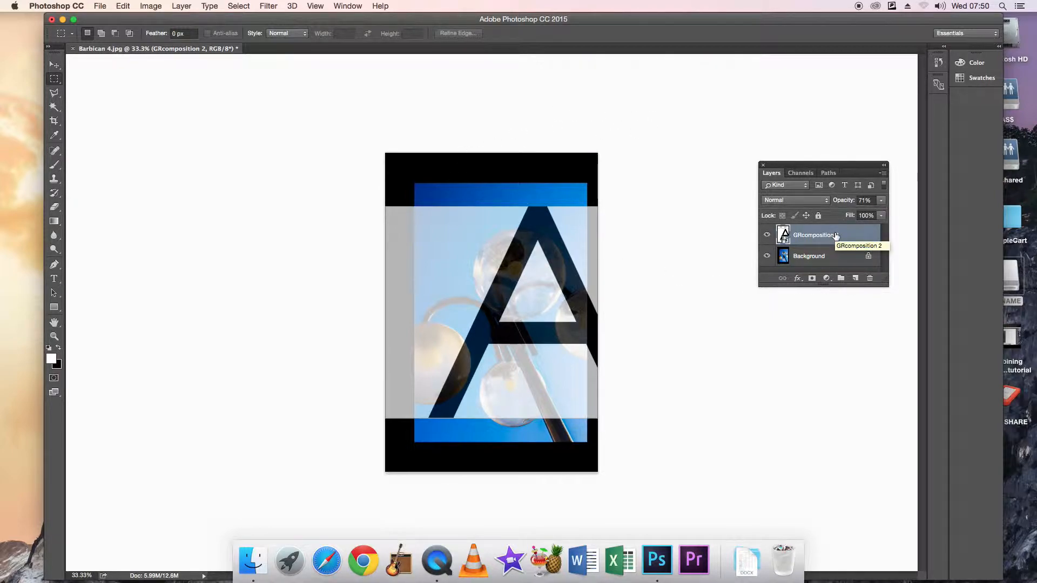
Set the opacity of the GRcomposition 2 layer to 100%
click(881, 201)
drag(868, 213, 885, 219)
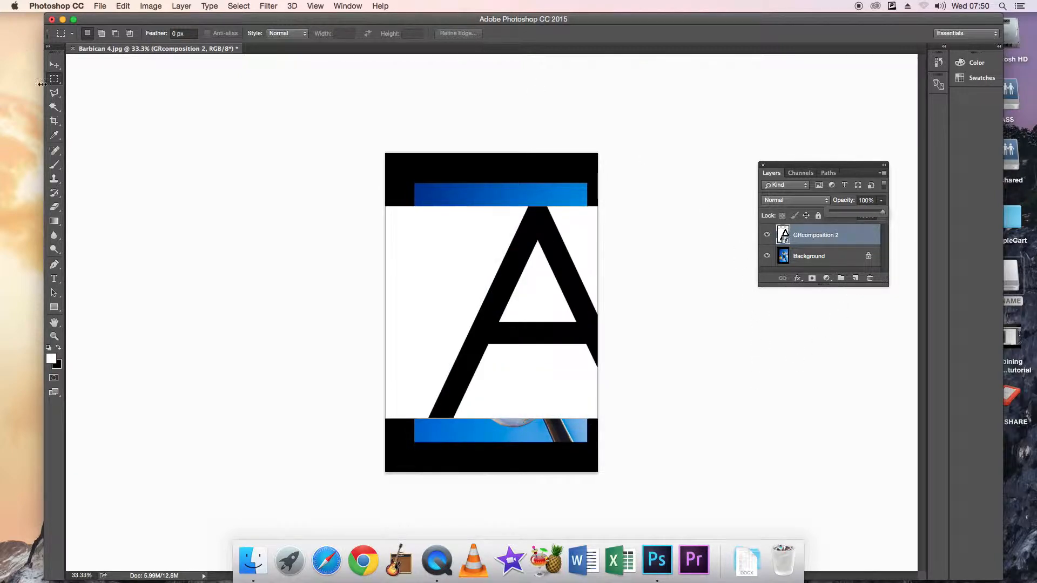
Crop the canvas above and below the letter A composition so only its square area remains
click(54, 122)
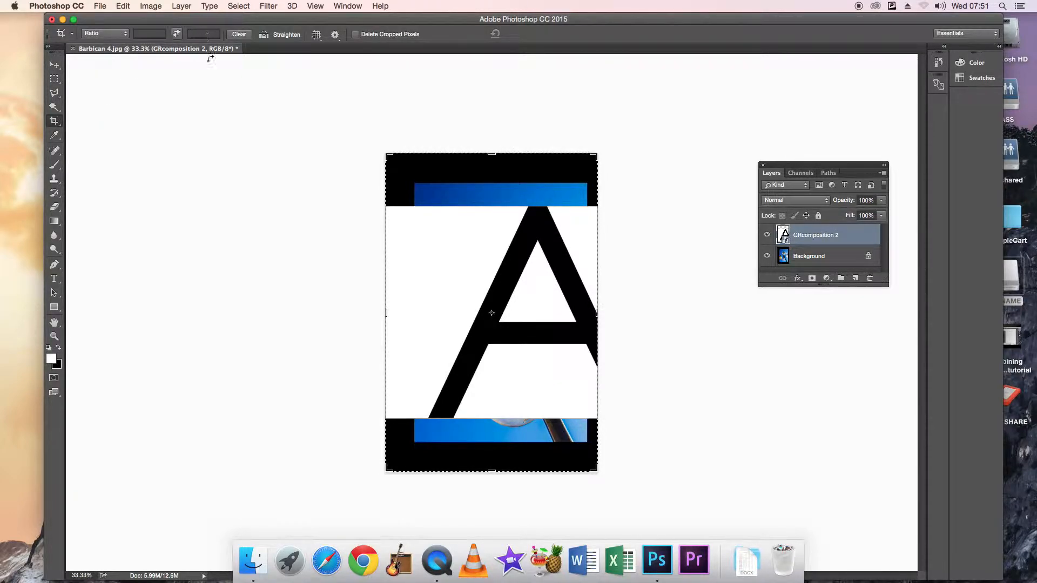
drag(491, 156, 491, 181)
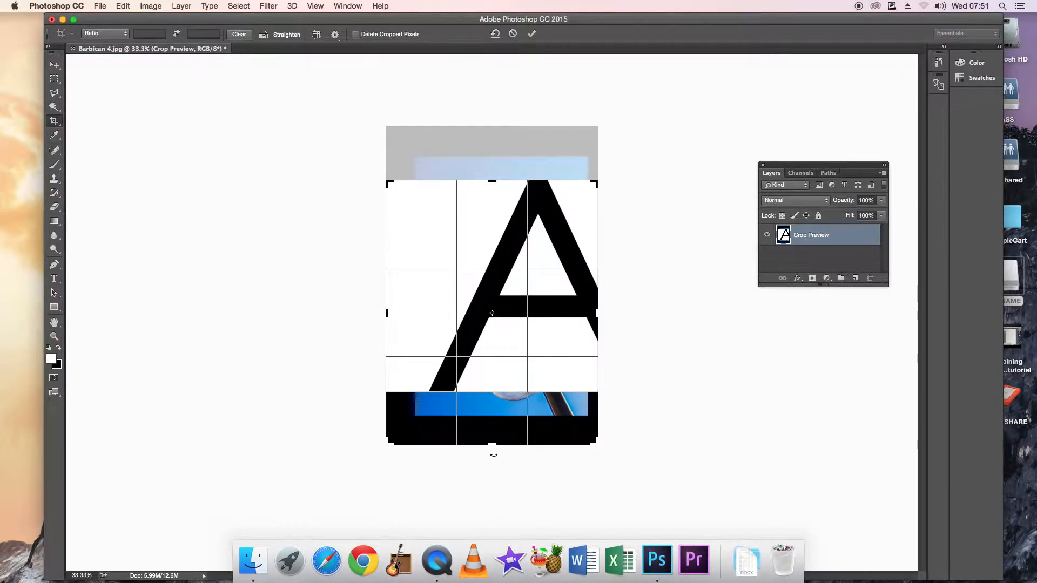
drag(491, 445, 491, 419)
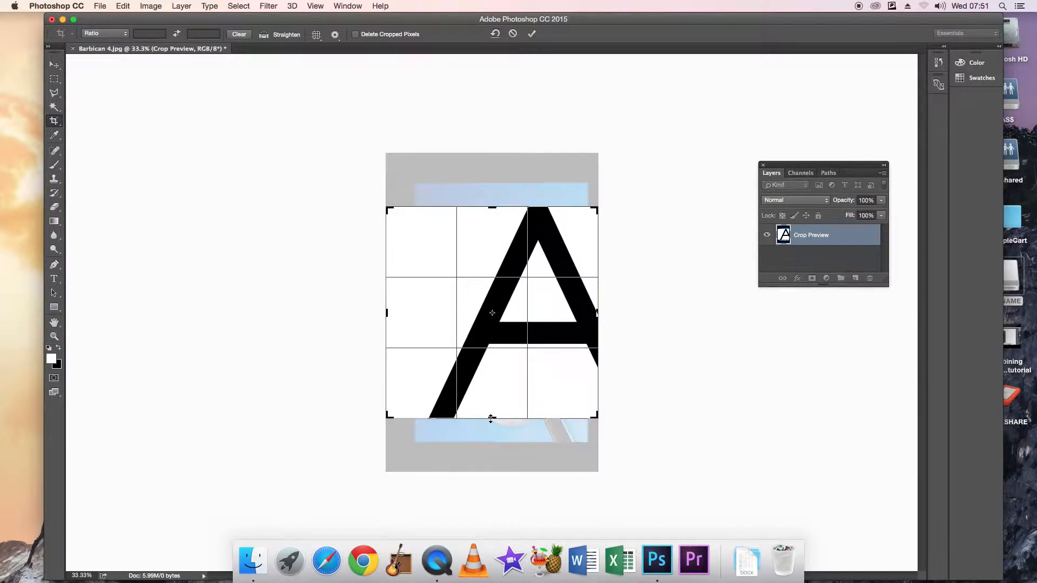
click(532, 34)
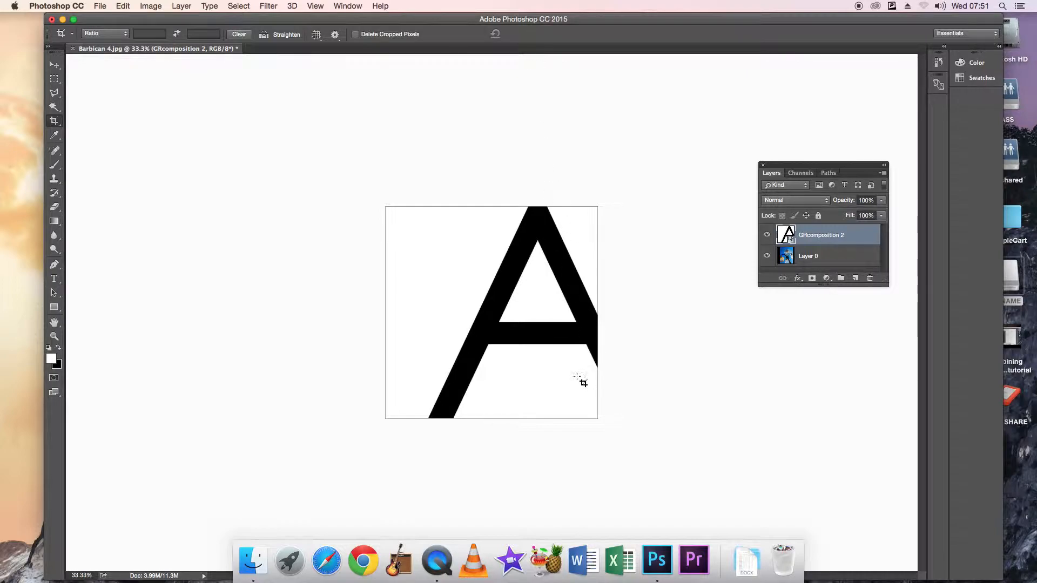
Add a layer mask to GRcomposition 2, set black as the foreground colour and select the black letter A with the Magic Wand
click(812, 279)
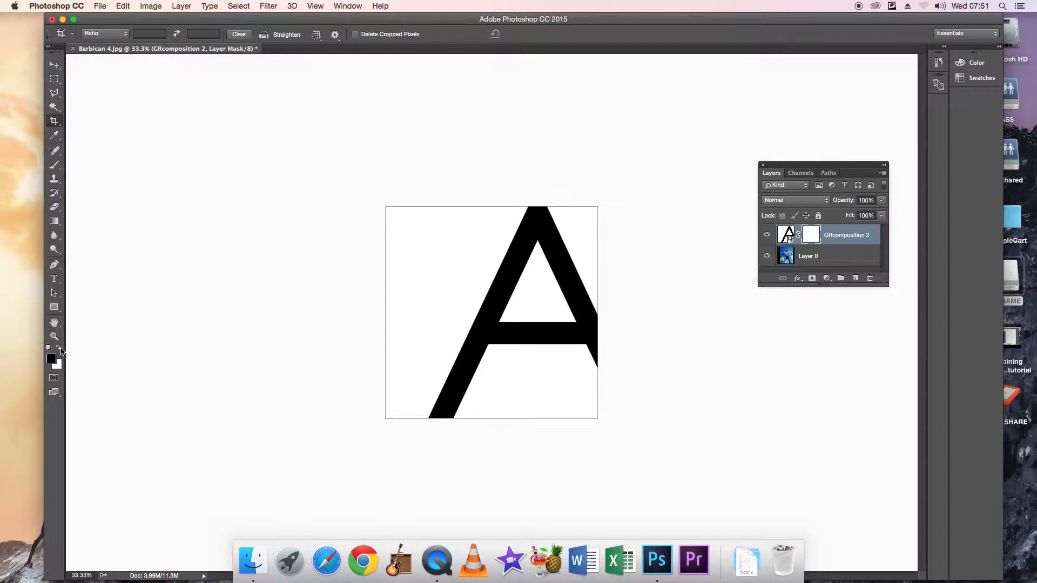
click(59, 348)
click(50, 350)
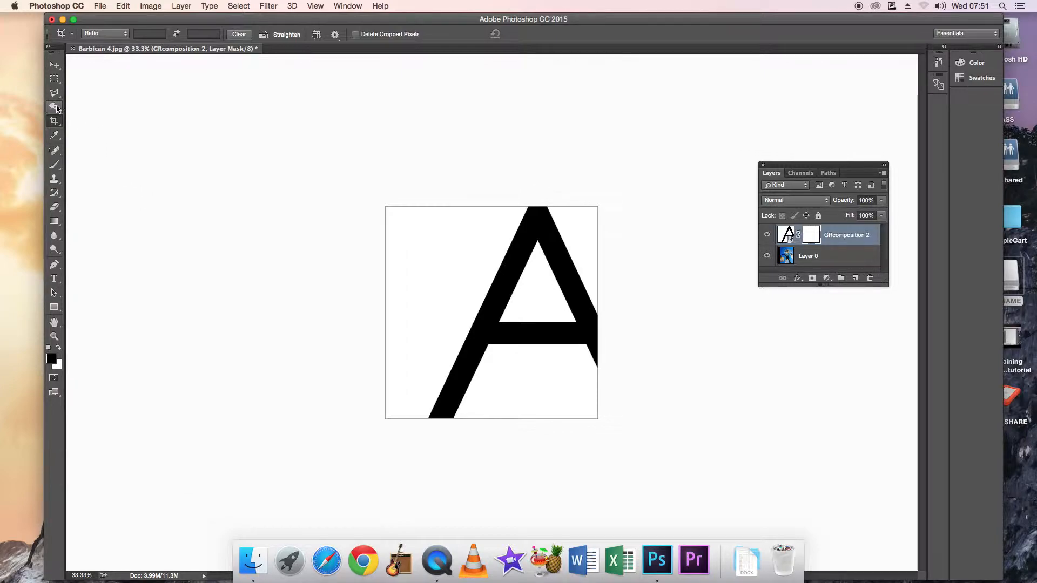
click(54, 108)
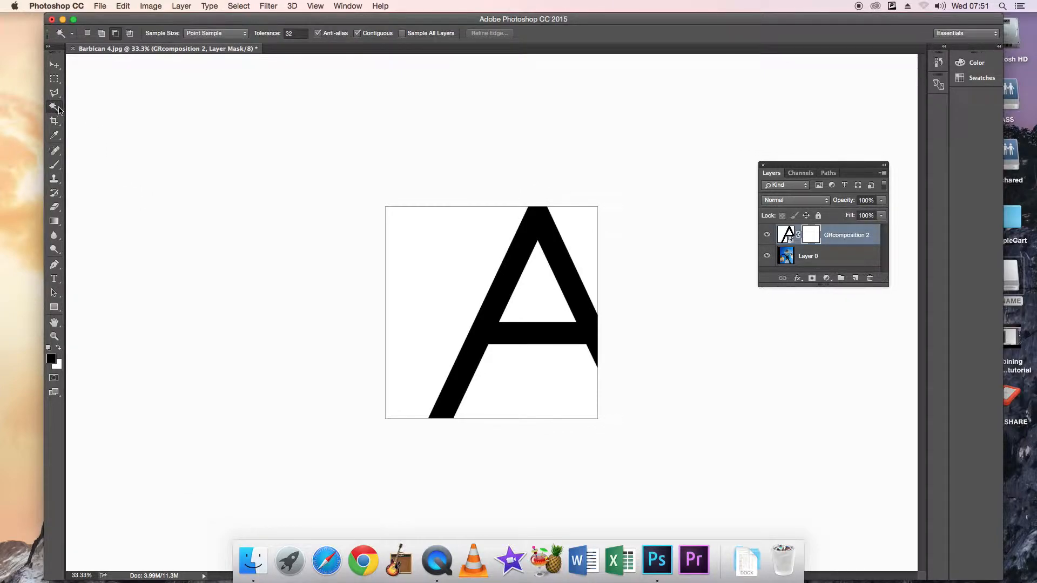
click(483, 328)
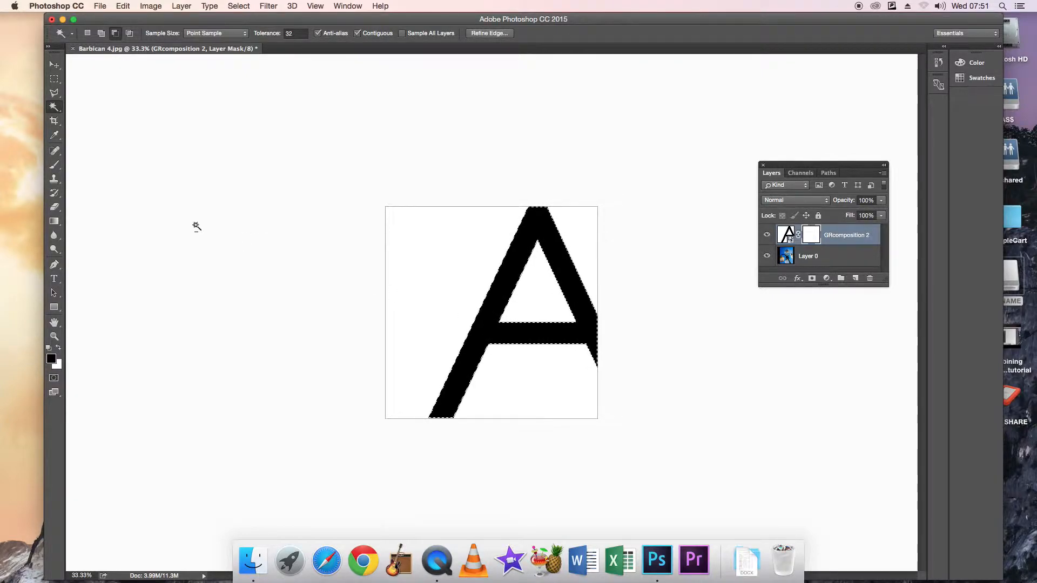
Paint black on the layer mask inside the letter selection with a 1400 px brush to reveal the photo, and deselect
click(53, 167)
click(436, 365)
mouse_move(436, 365)
mouse_down()
mouse_move(496, 271)
mouse_move(446, 349)
mouse_move(469, 340)
mouse_move(514, 232)
mouse_up()
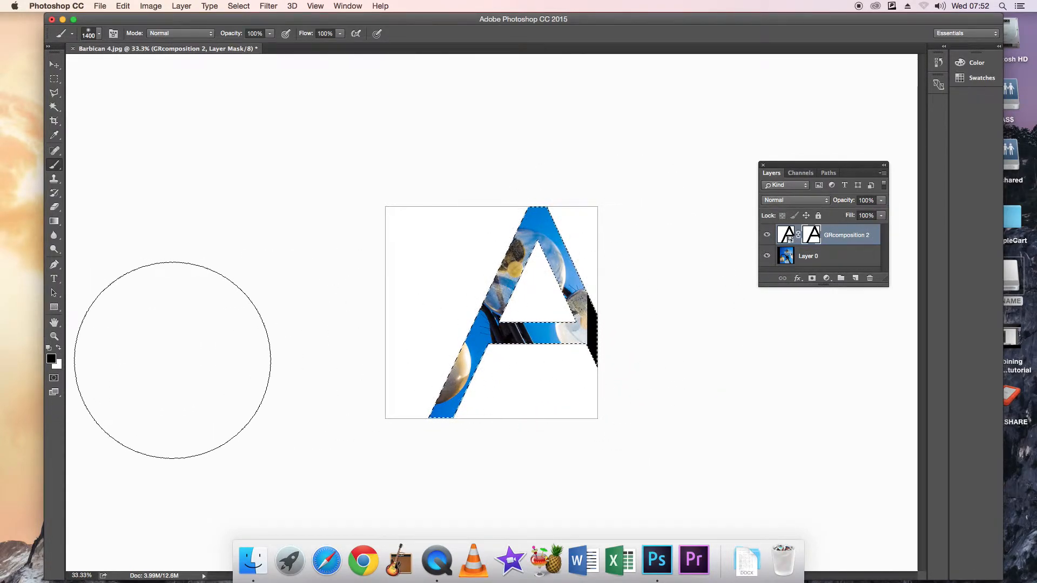
key(super+d)
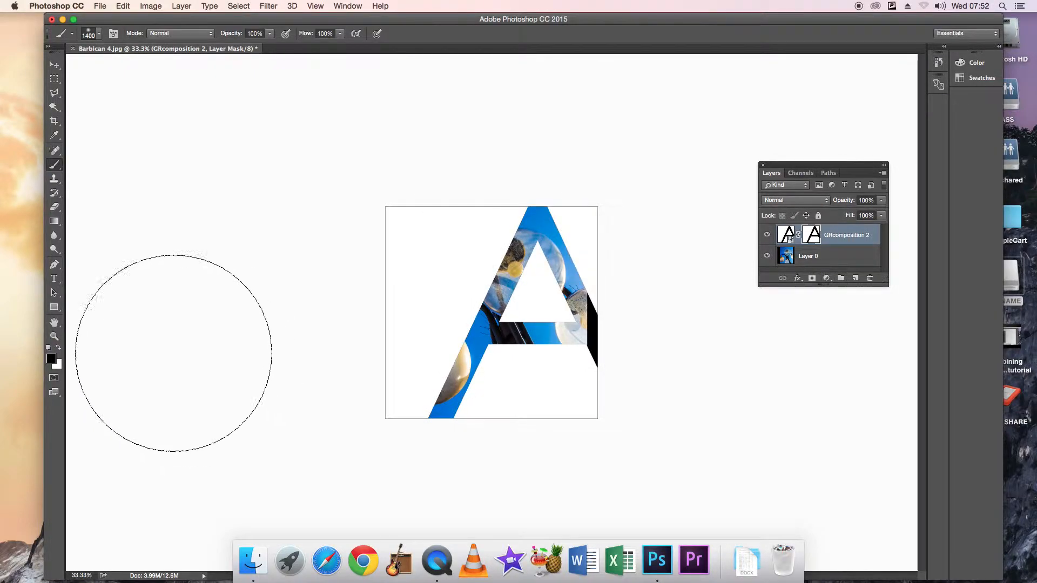
Crop the canvas's right edge inward to cut off the black strip beside the photo in the letter A
click(54, 121)
drag(598, 314, 593, 317)
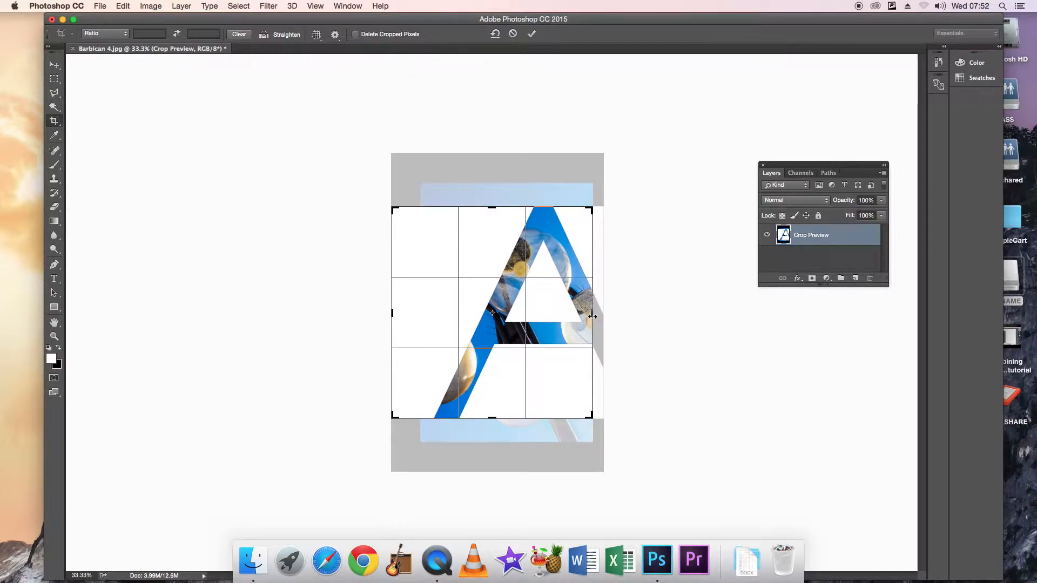
click(532, 35)
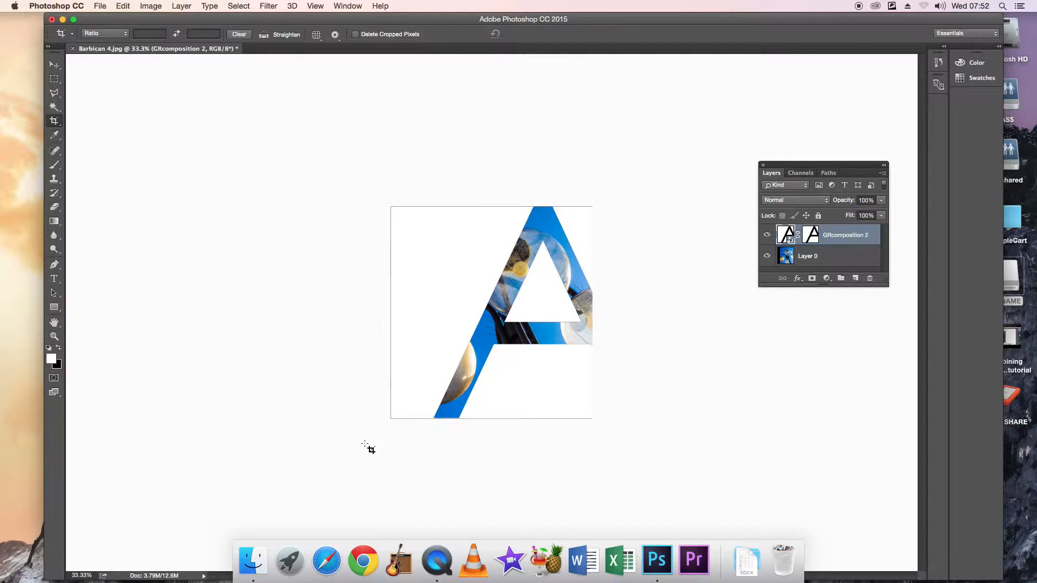
Flatten the image and duplicate the resulting Background layer under its default name
click(179, 7)
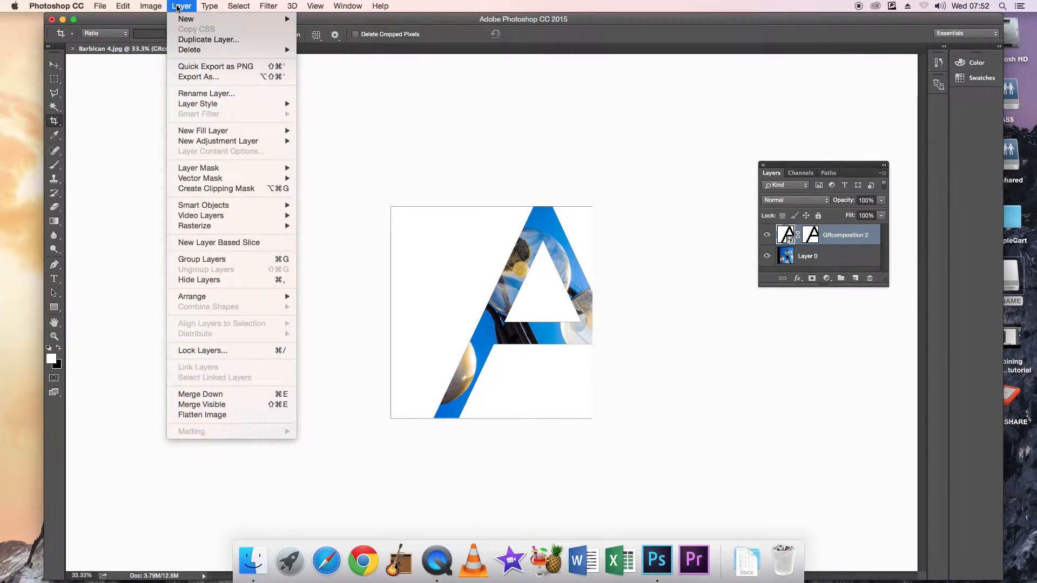
click(222, 415)
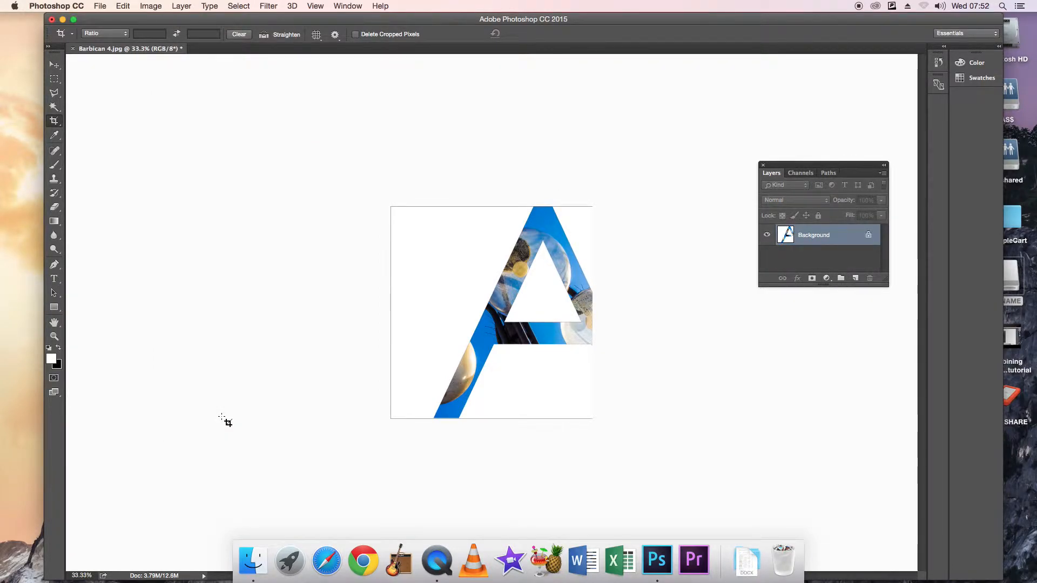
right_click(824, 235)
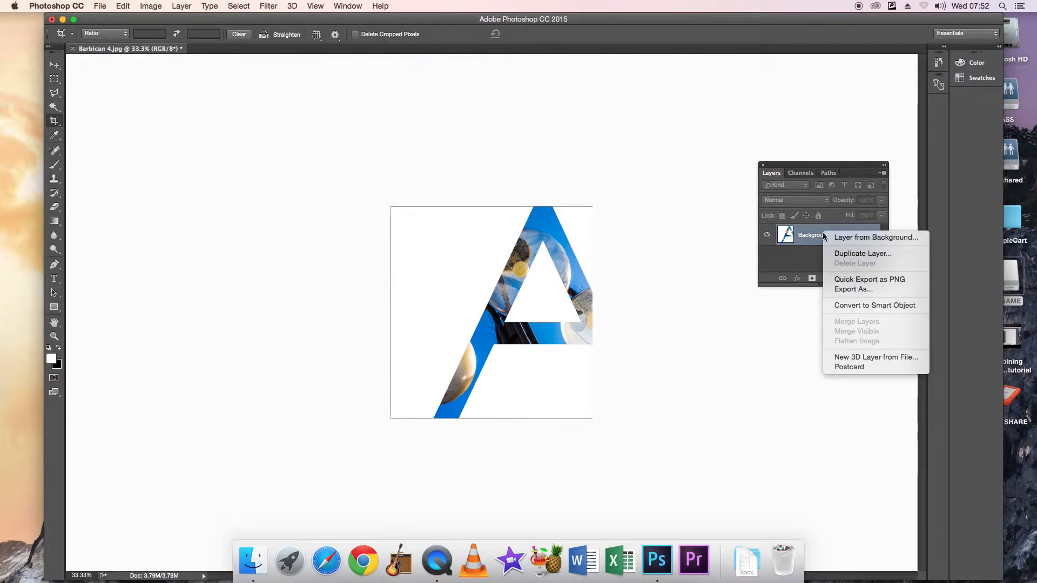
click(863, 254)
click(623, 231)
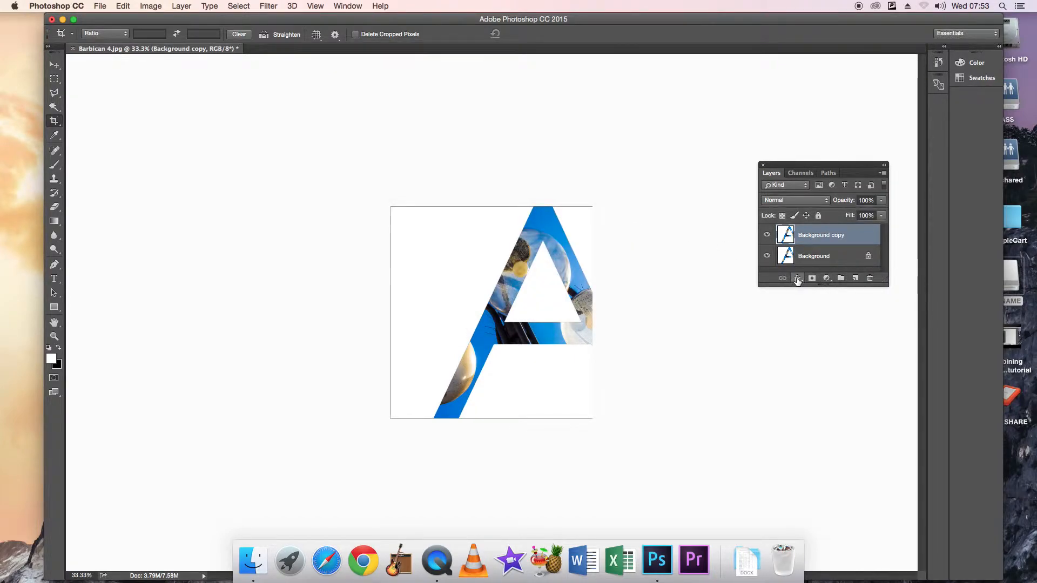
Add a 2 px black inside stroke at 100% opacity to the duplicated layer and flatten the image
click(797, 280)
click(816, 310)
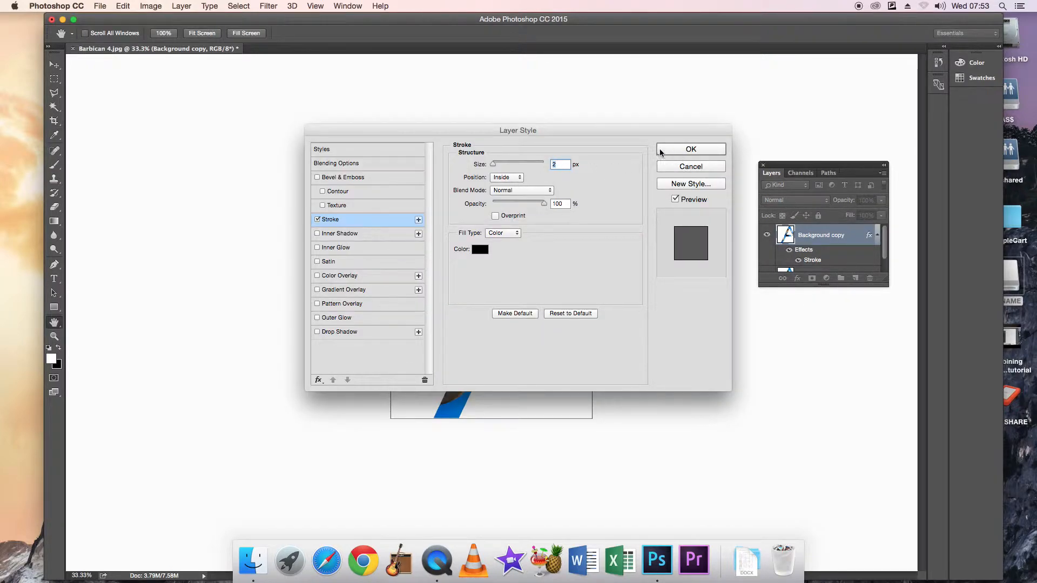
click(691, 149)
key(c)
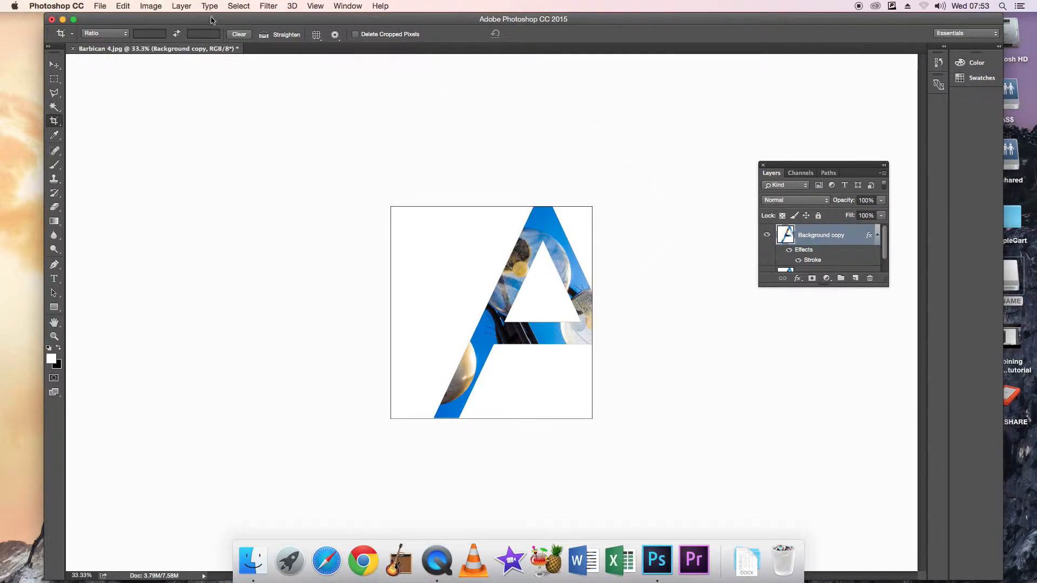
click(182, 7)
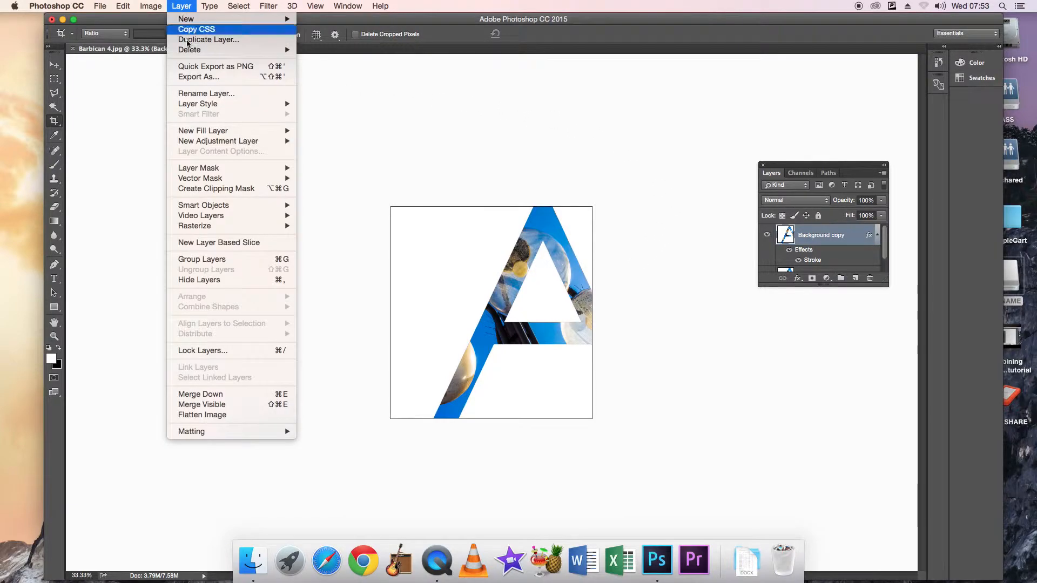
click(229, 415)
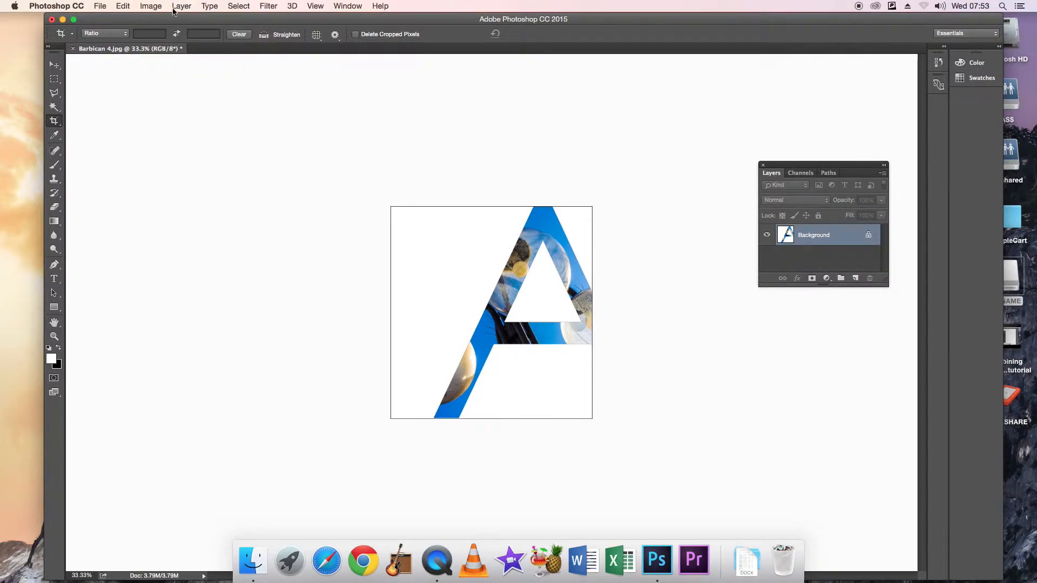
Resize the image to a height of 12 cm with proportions linked, at 300 pixels/inch
click(147, 7)
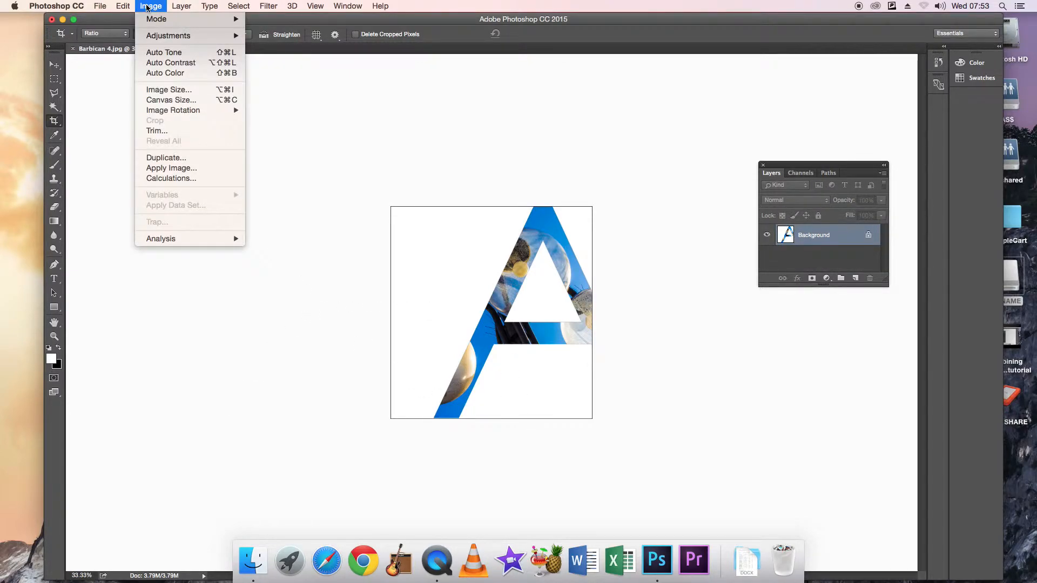
click(161, 91)
click(287, 120)
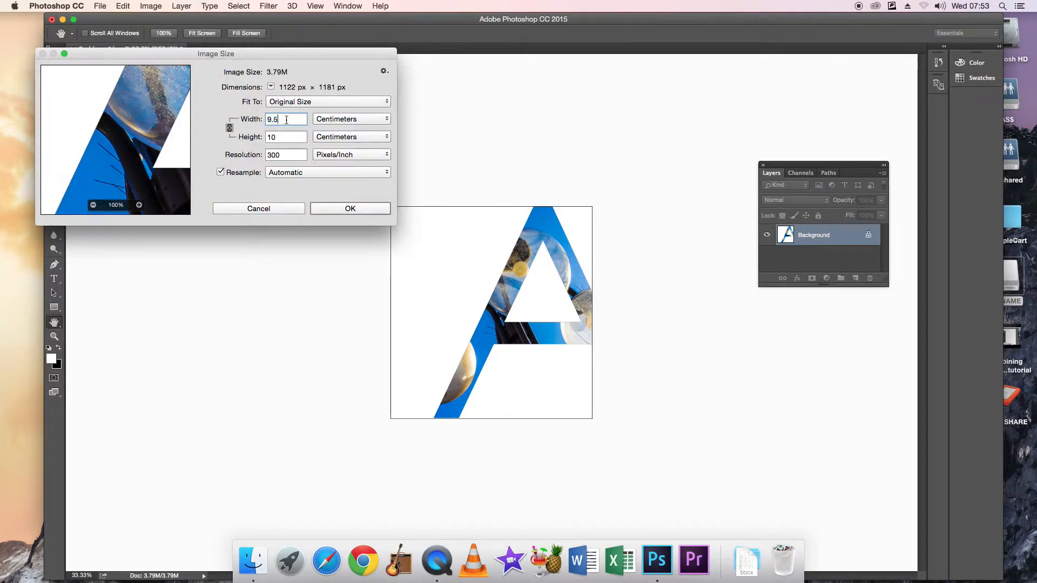
click(278, 138)
key(BackSpace)
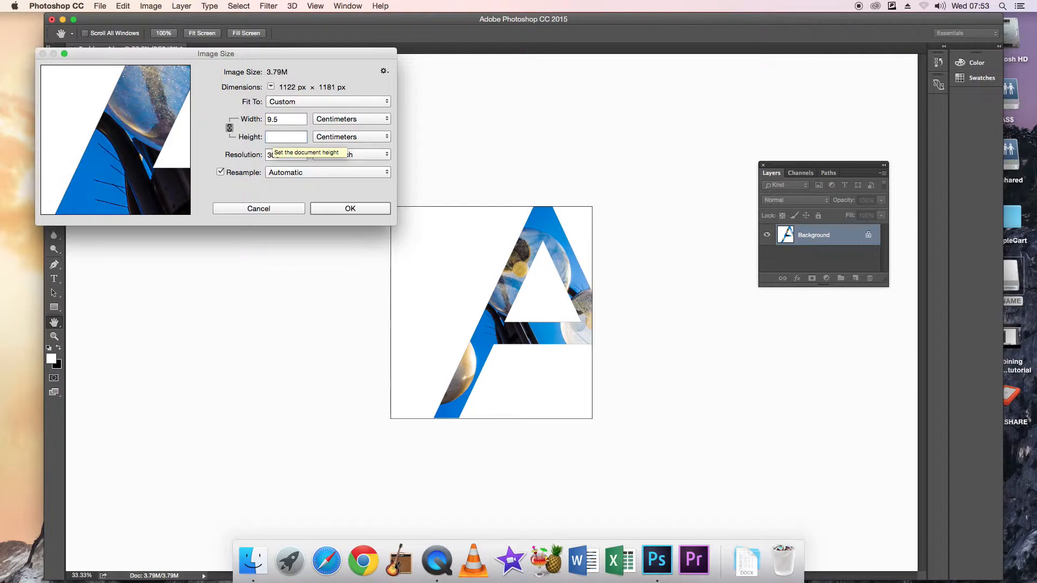
text(12)
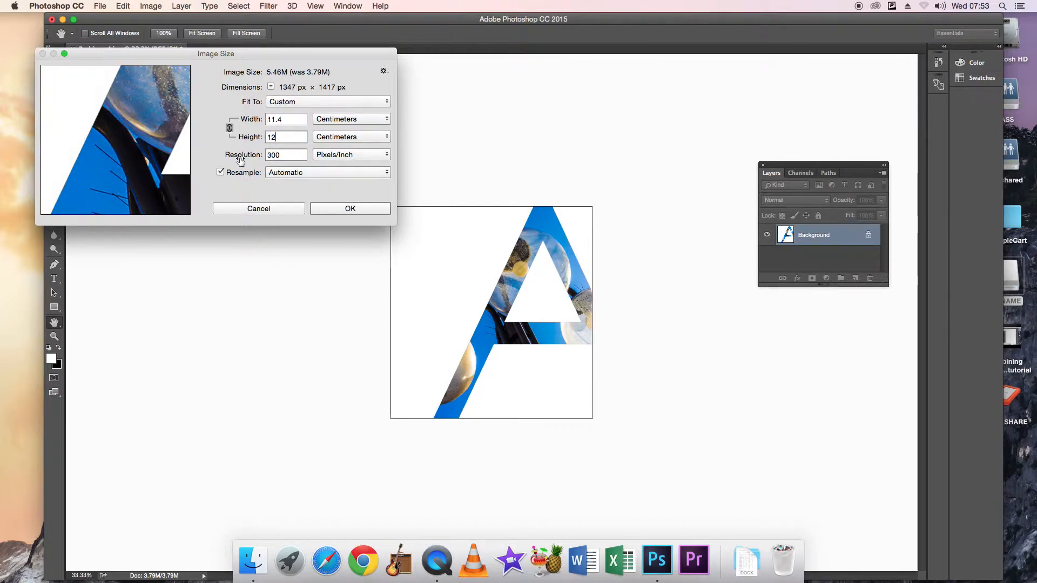
click(353, 209)
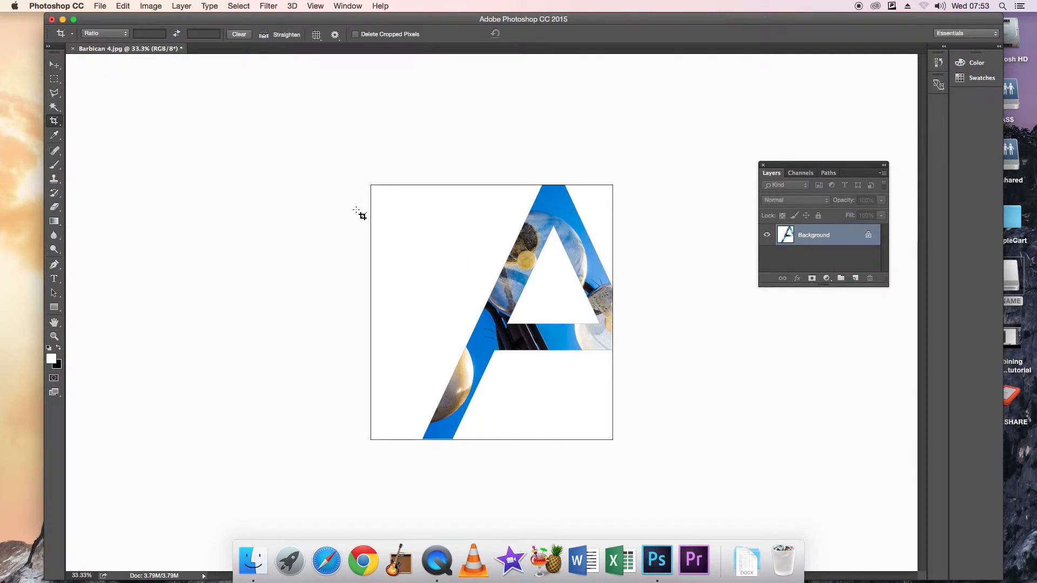
Start saving the image as a new file and name it "Architecture & A"
click(99, 6)
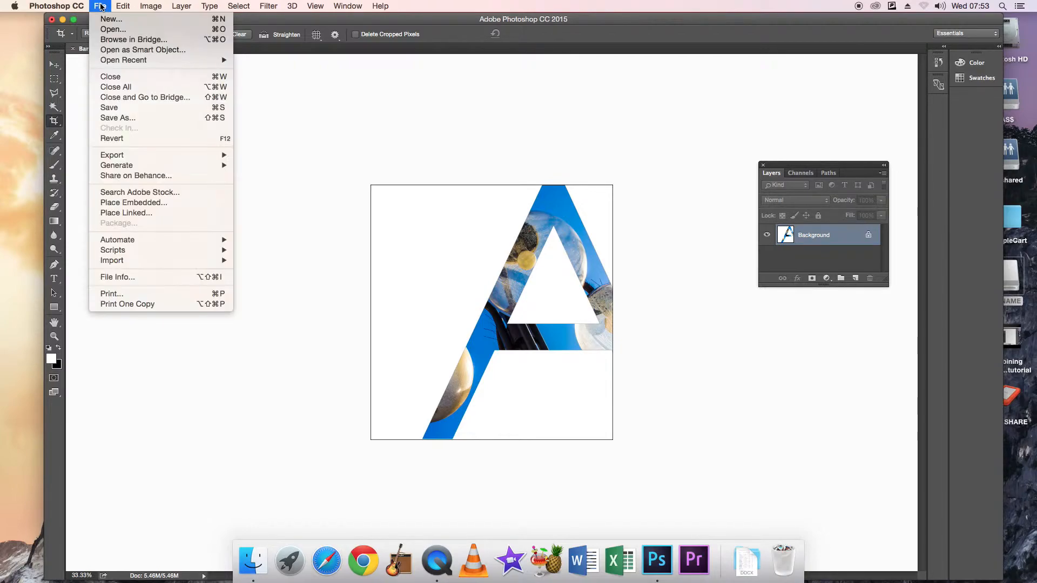
click(134, 124)
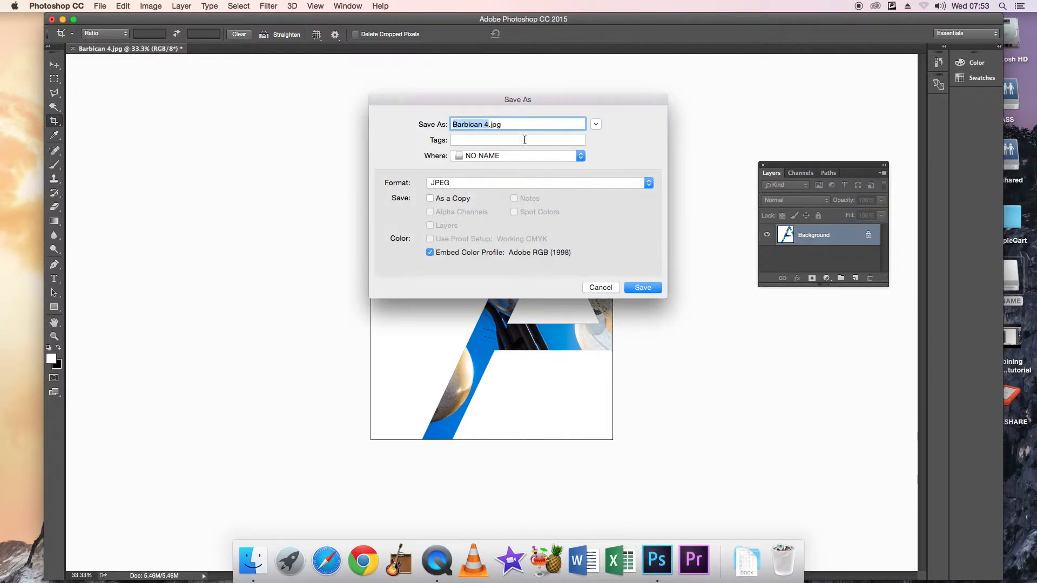
click(503, 126)
key(BackSpace)
key(BackSpace)
key(BackSpace)
key(BackSpace)
key(BackSpace)
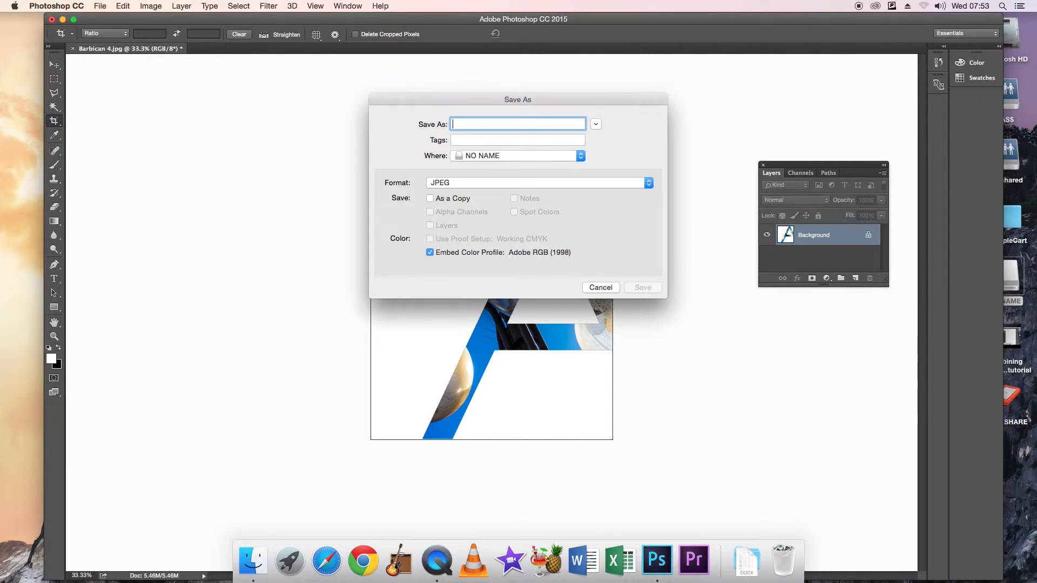
text(Architecture)
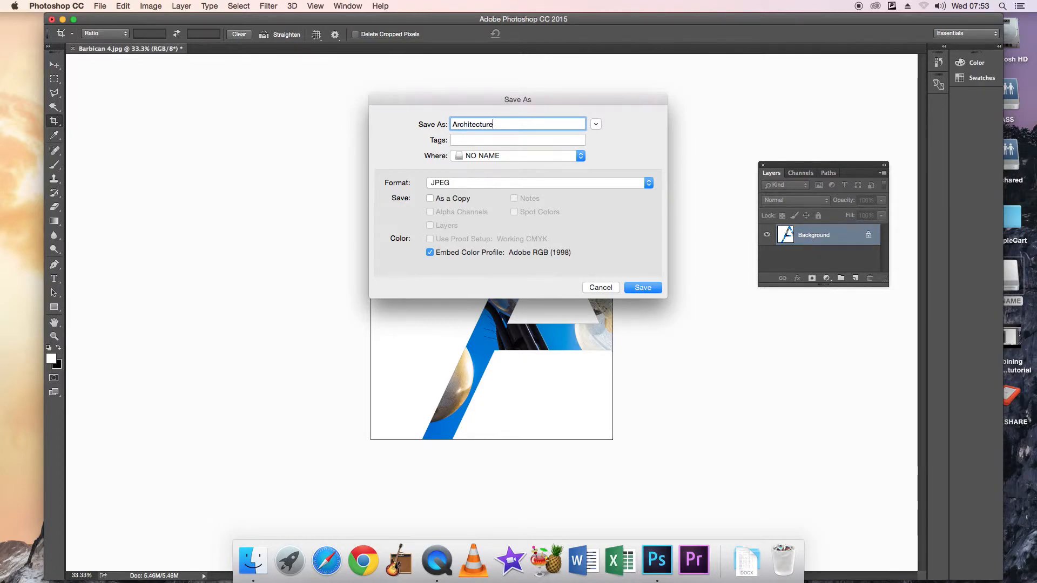
text( & A)
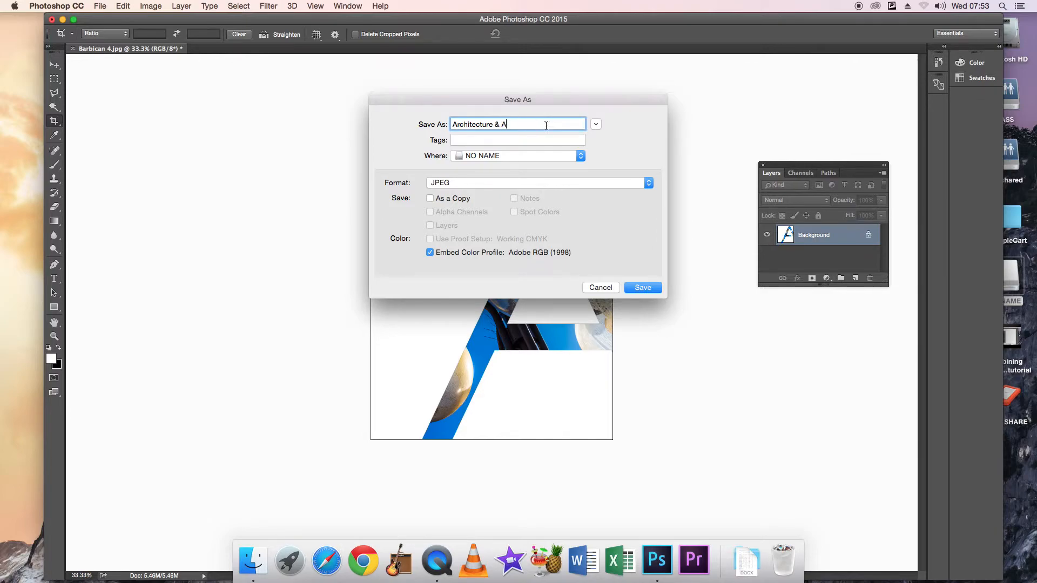
Save the file to the Desktop as a baseline standard JPEG at Maximum quality, 11
click(581, 158)
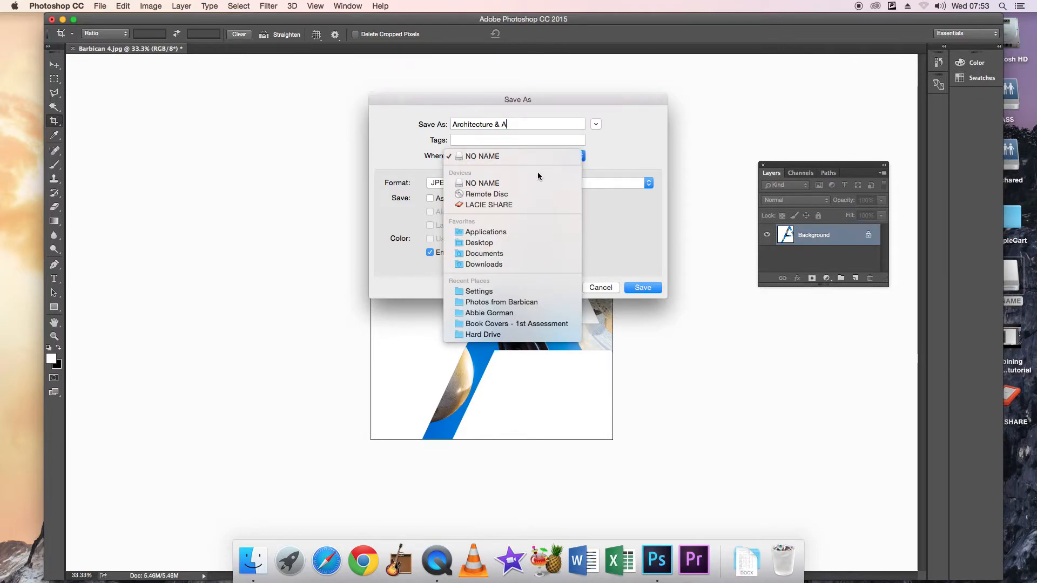
click(497, 245)
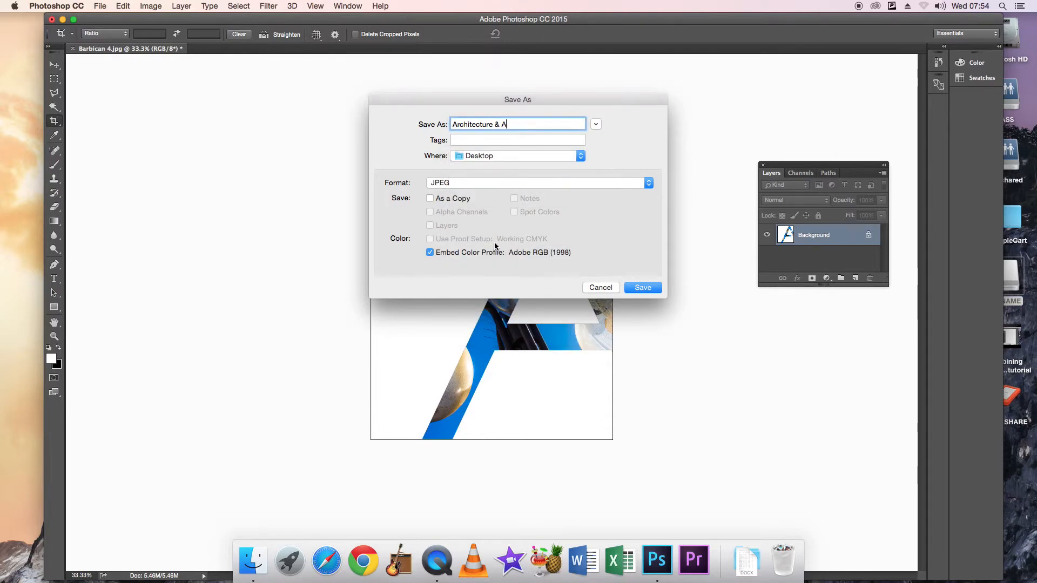
click(643, 287)
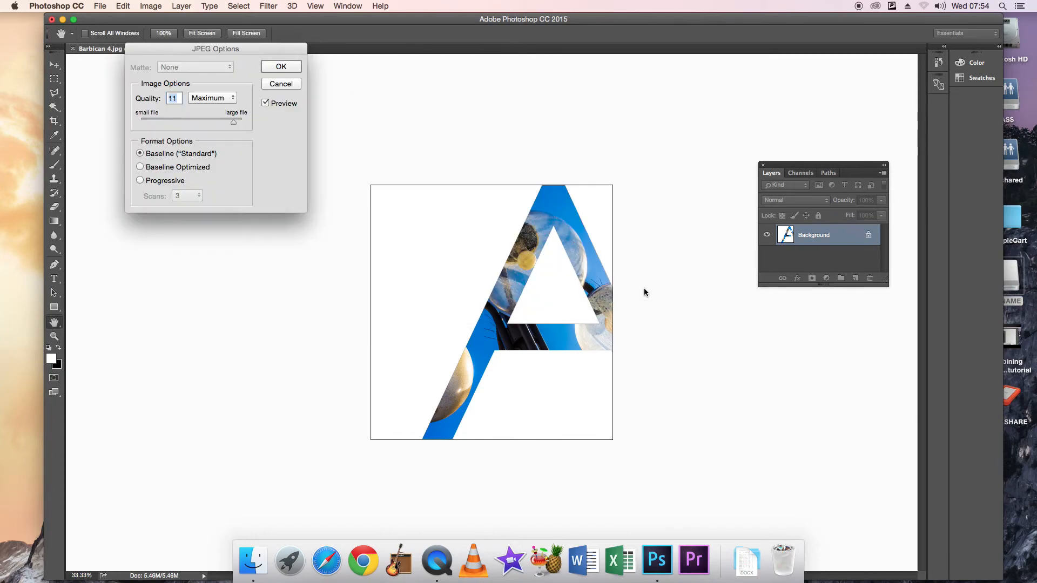
click(281, 66)
key(c)
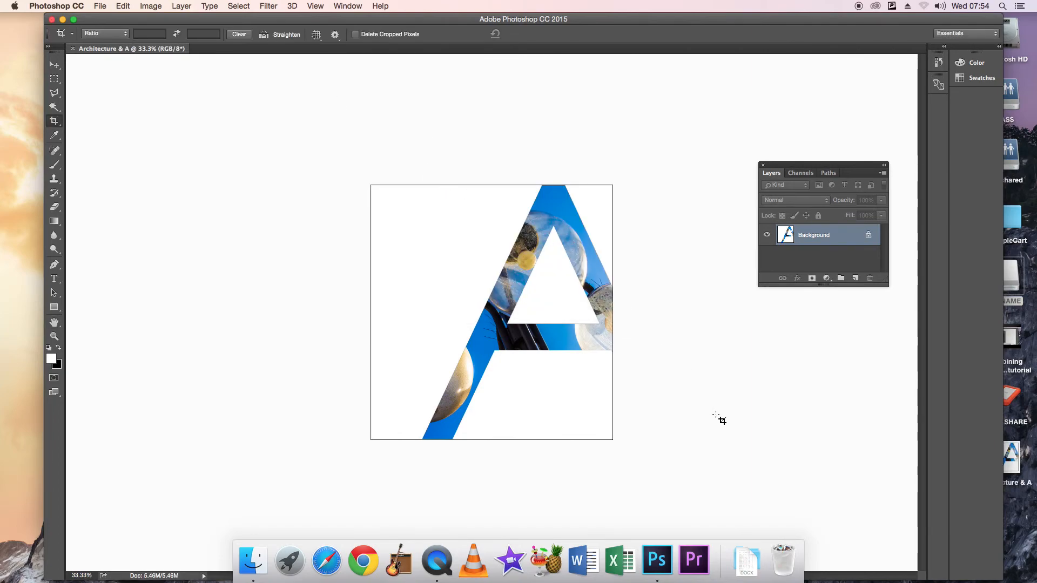